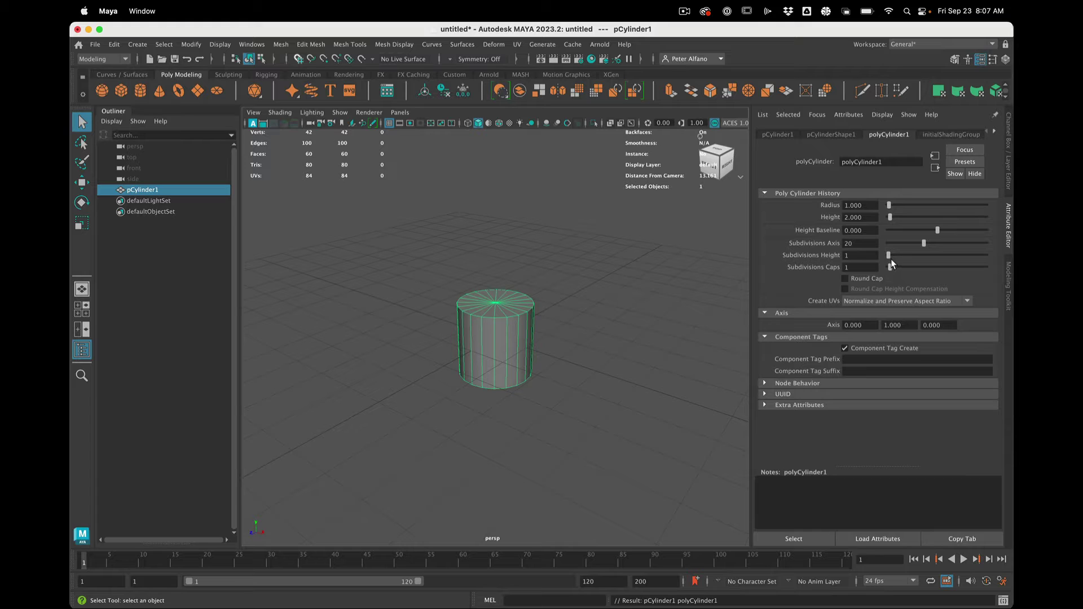
Step: Set the cylinder's height to 6.189, its height subdivisions to 27 and its cap subdivisions to 4
left_click_drag(890, 258, 909, 256)
left_click_drag(889, 216, 893, 215)
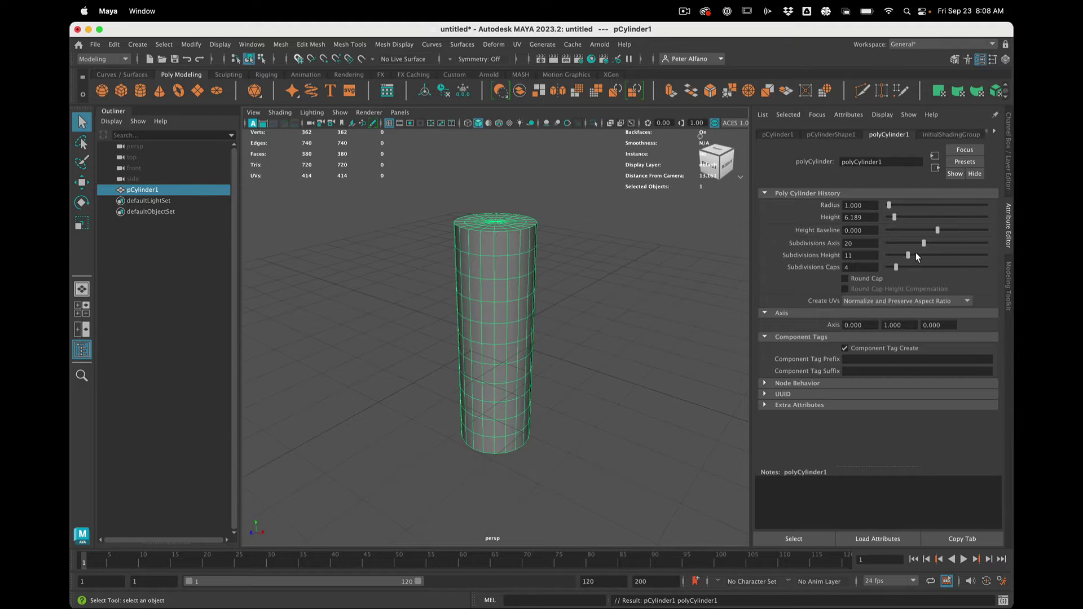
left_click_drag(907, 255, 939, 245)
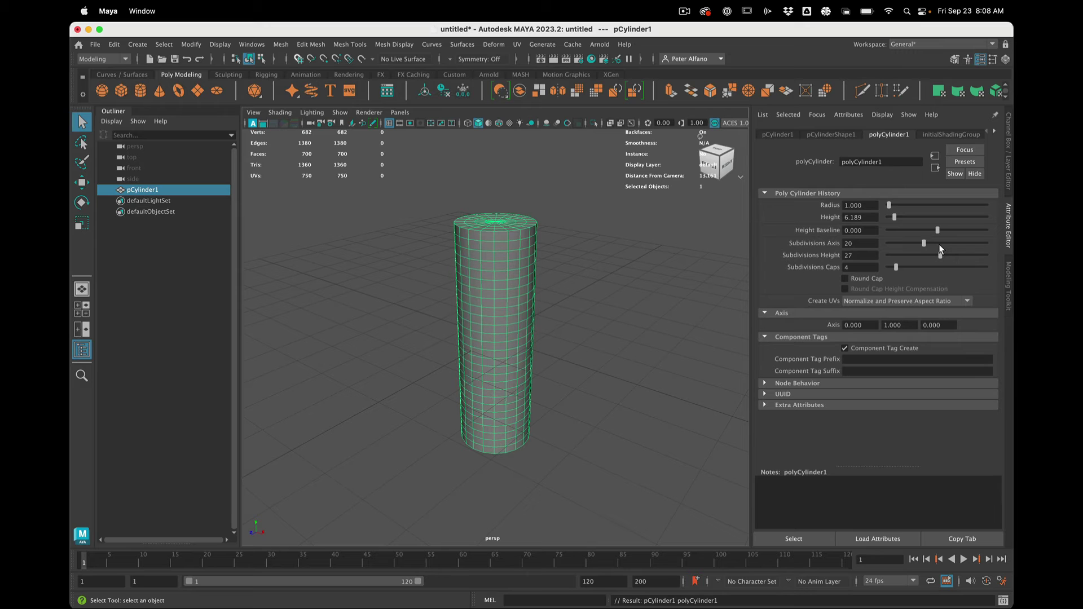
Step: Duplicate the cylinder once with Duplicate Special, including its input graph and assigning unique names to child nodes
left_click(600, 348)
left_click_drag(600, 347, 547, 356, "alt")
left_click(486, 309)
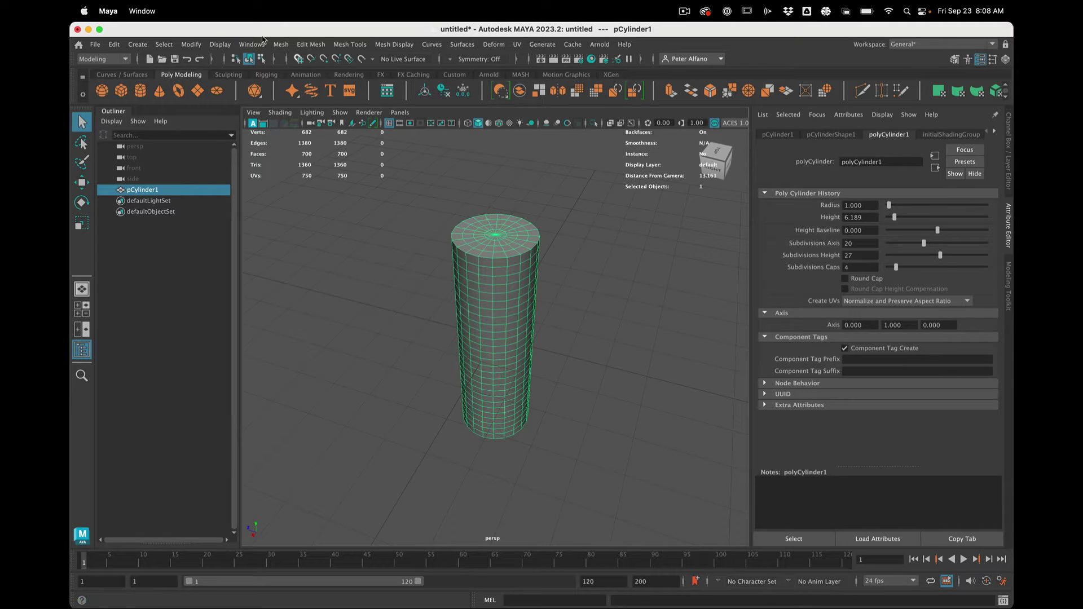
left_click(114, 44)
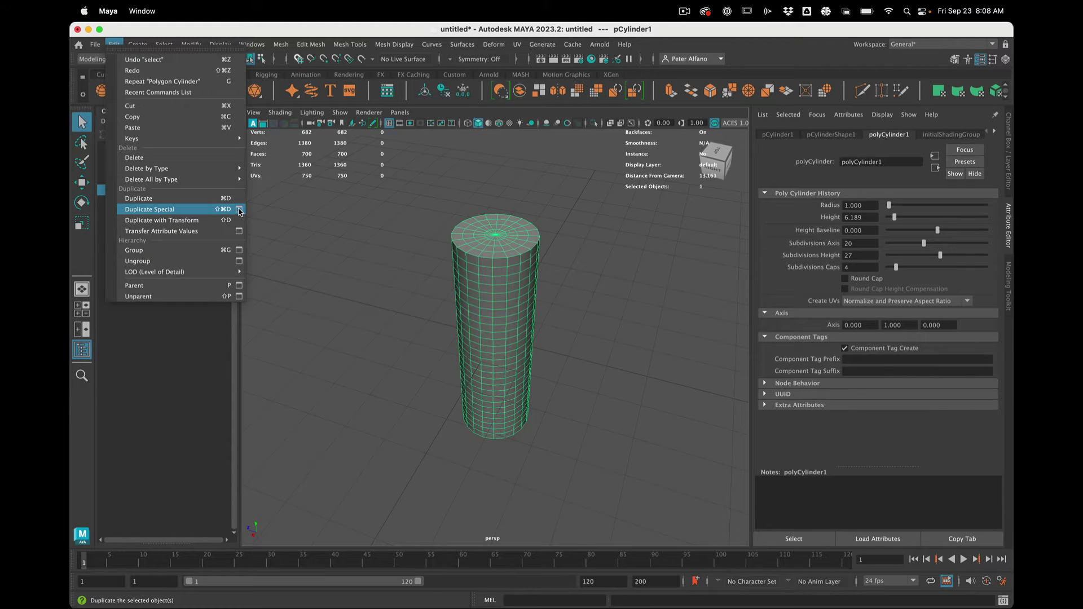
left_click(239, 209)
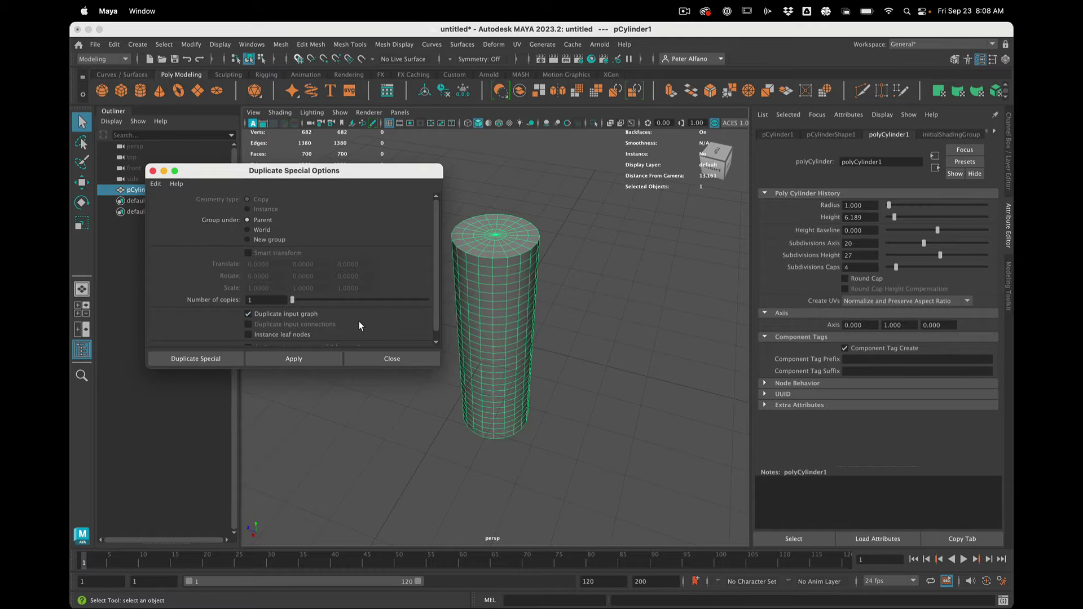
scroll(359, 320, "down", 1)
left_click(309, 339)
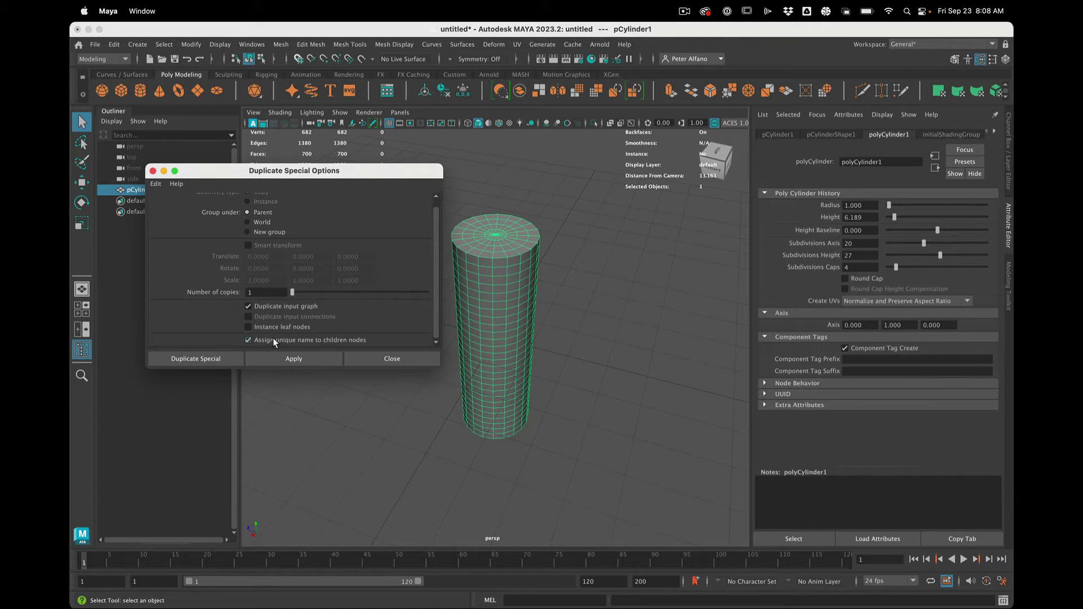
left_click(298, 357)
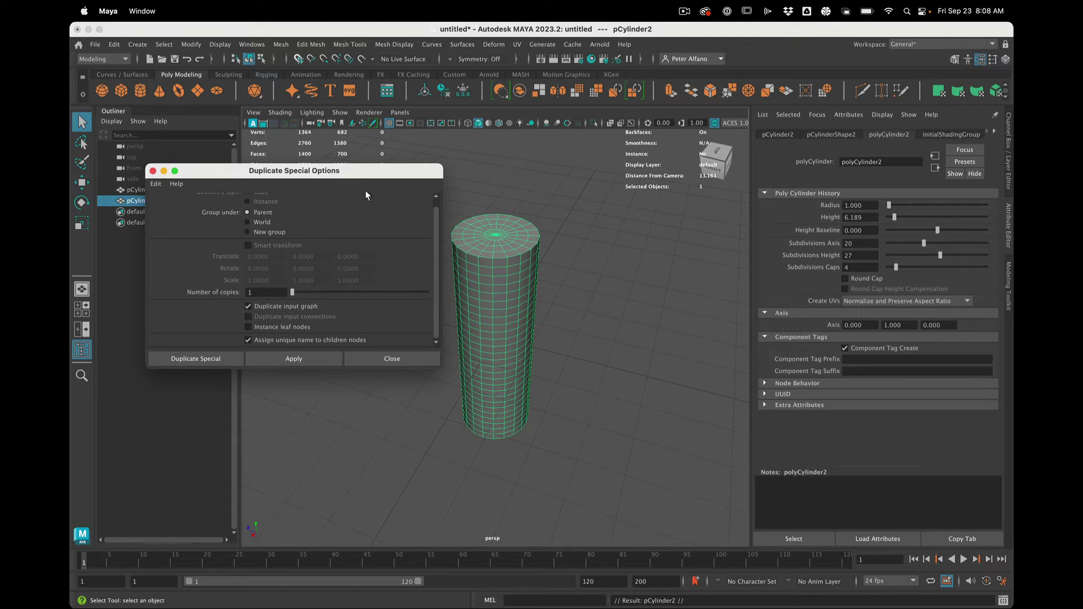
left_click(153, 171)
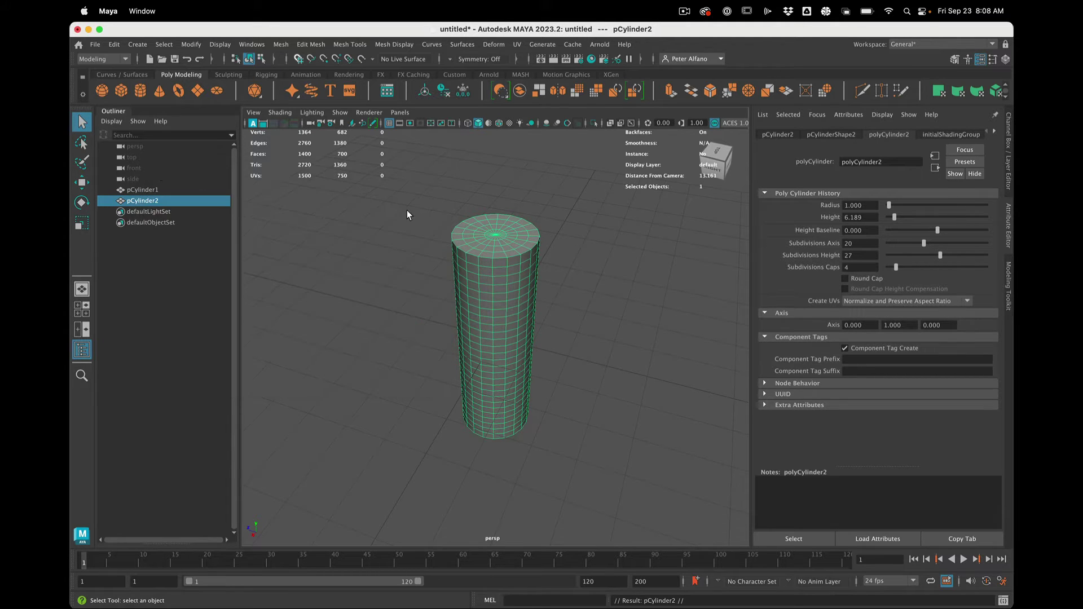
Step: Rotate the duplicated cylinder onto its side with Rotate Z set to -90
key("e")
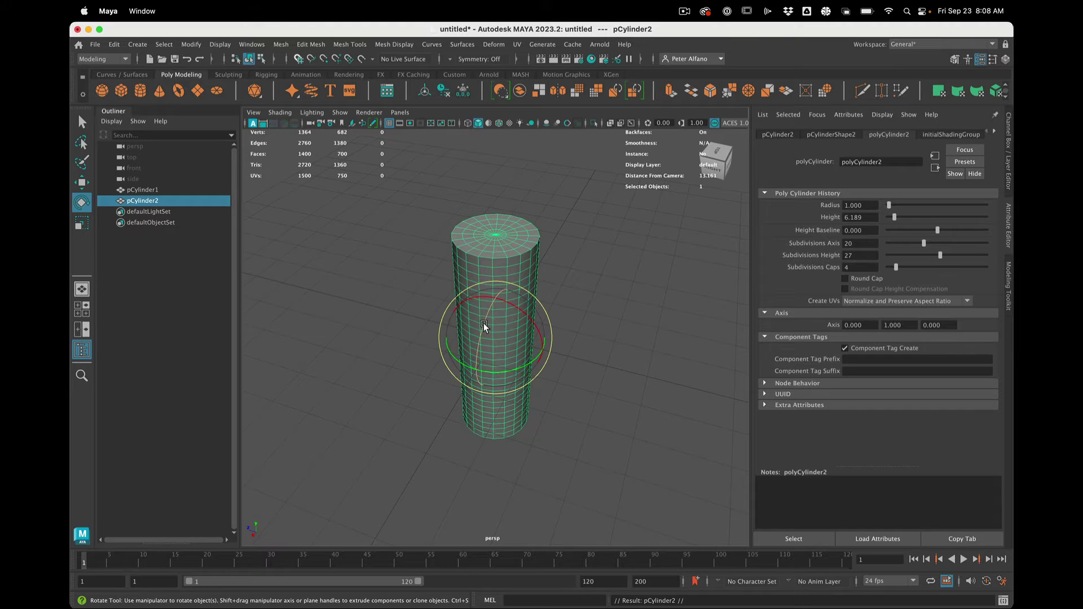
mouse_move(484, 327)
left_mouse_down()
mouse_move(477, 395)
mouse_move(487, 319)
mouse_move(481, 341)
left_mouse_up()
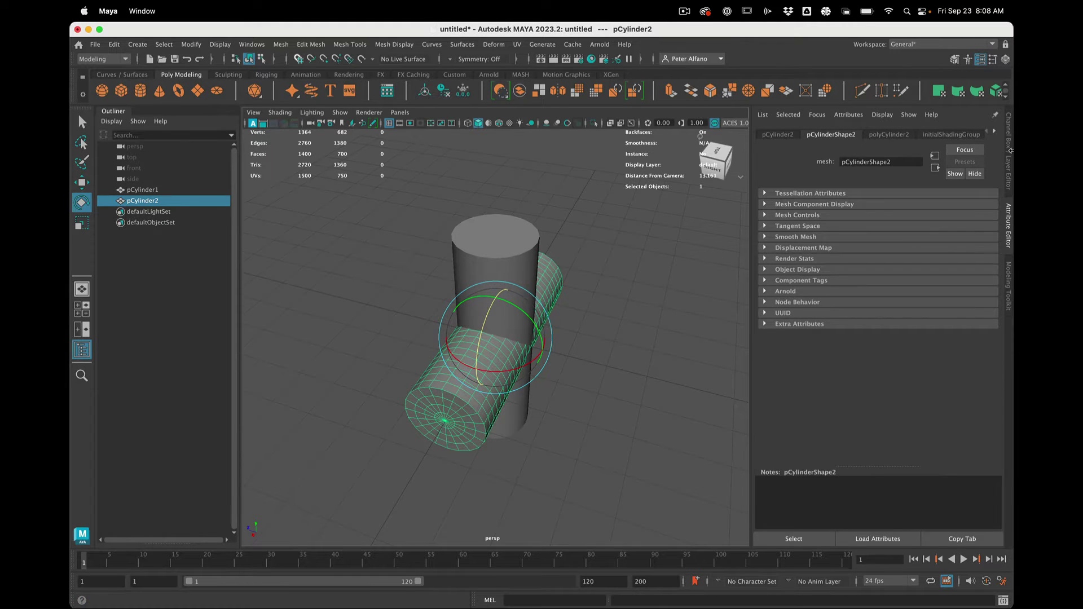
left_click(1009, 150)
double_click(993, 195)
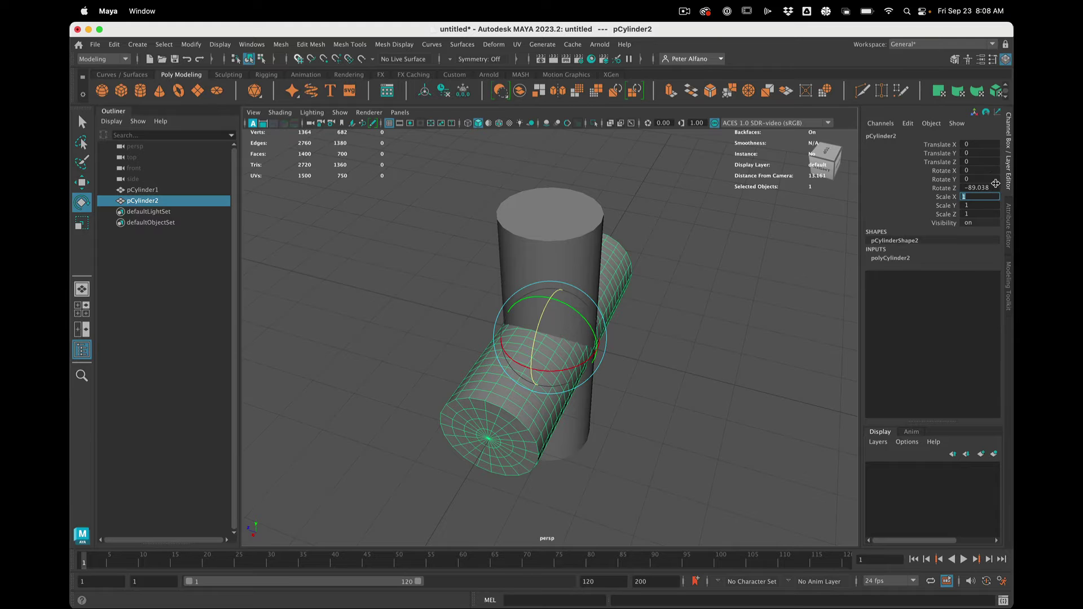
double_click(994, 187)
type("-90")
key("Return")
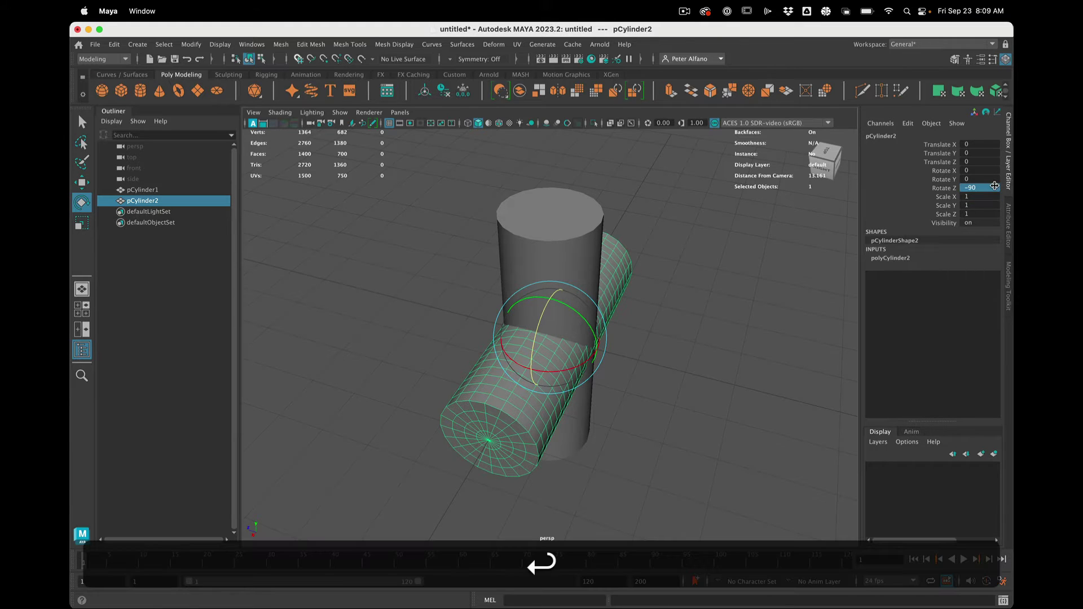
Step: Scale the horizontal cylinder to about 0.656 in Z and about 2.192 in X, giving it a tall elliptical profile
left_click(599, 391)
left_click(508, 409)
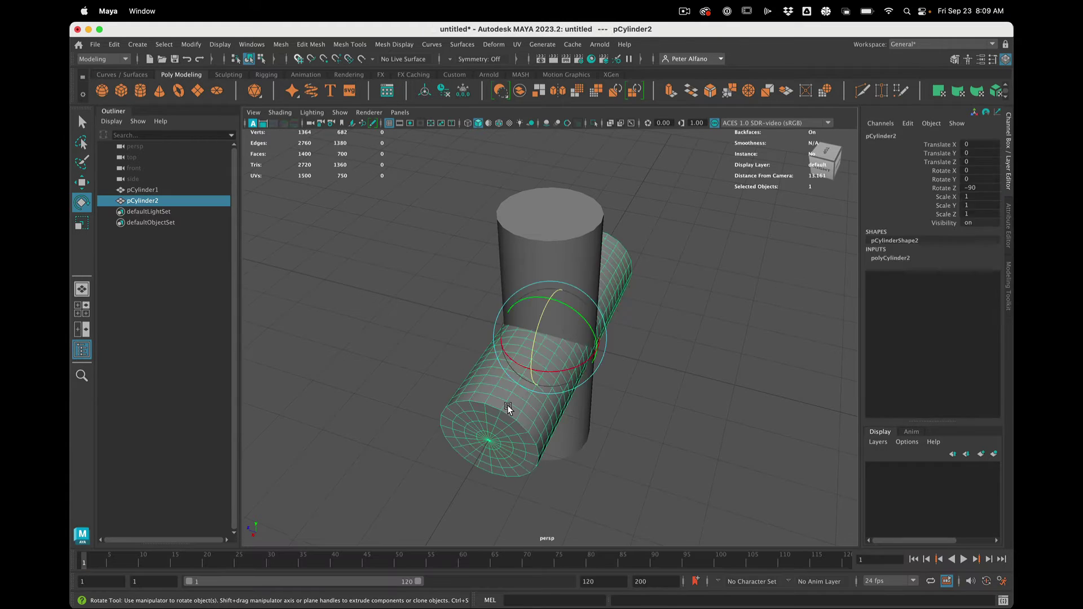
key("r")
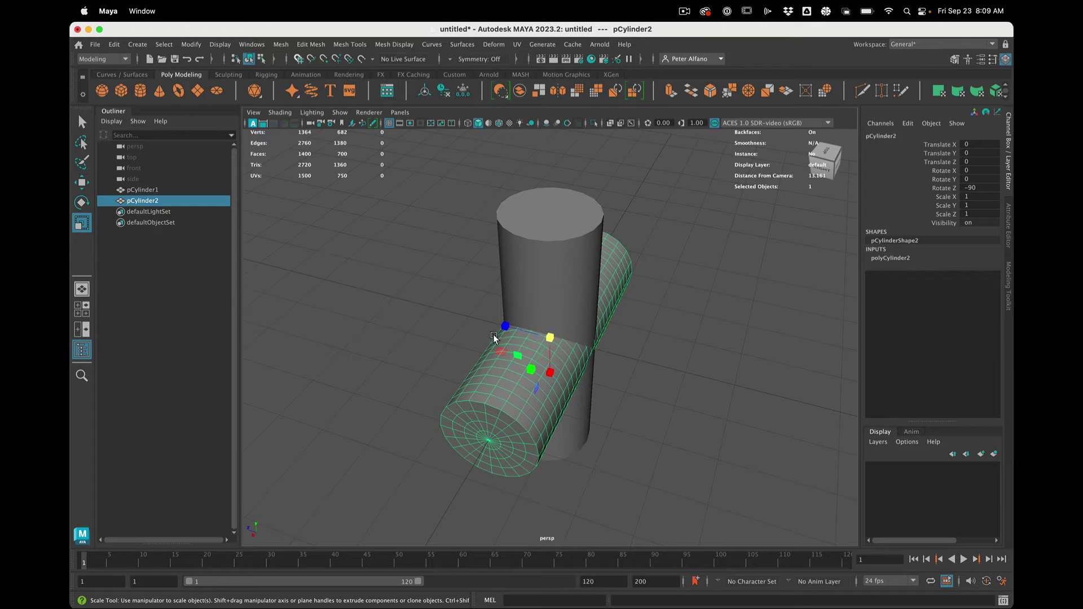
left_click_drag(504, 326, 510, 328)
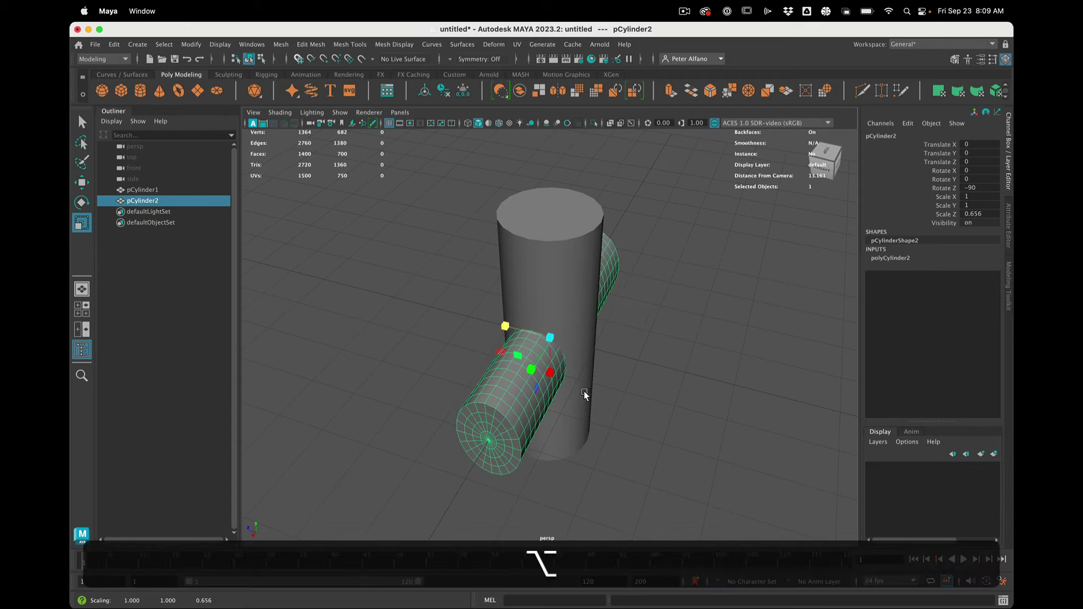
left_click_drag(583, 392, 549, 442, "alt")
mouse_move(677, 372)
left_mouse_down("alt")
mouse_move(624, 389)
mouse_move(553, 377)
mouse_move(672, 374)
mouse_move(674, 391)
left_mouse_up("alt")
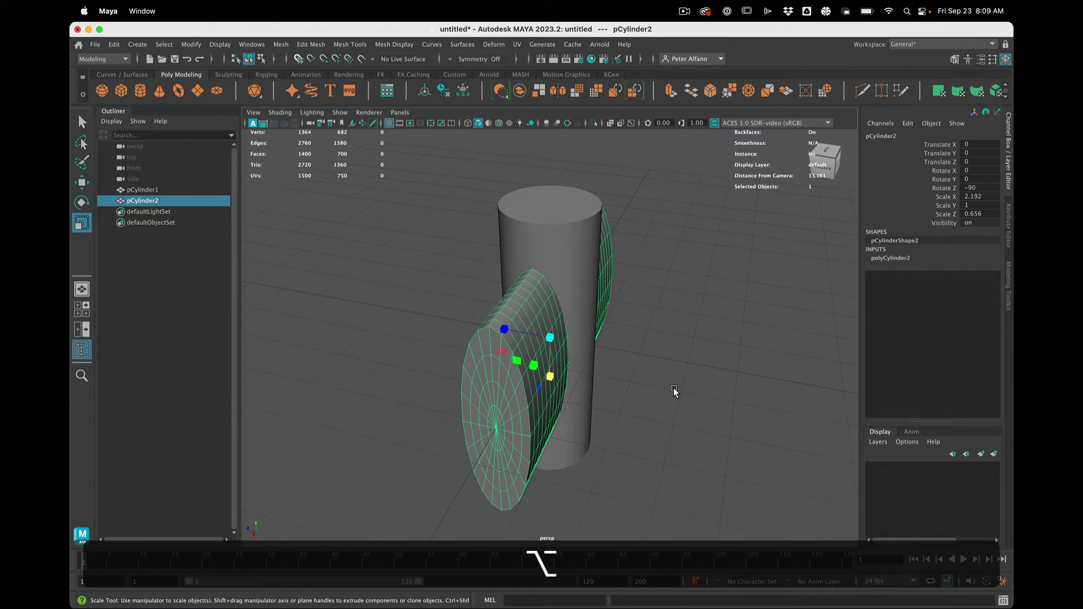
Step: Subtract the horizontal elliptical cylinder from the upright cylinder with a Boolean difference
left_click(486, 273)
left_click(520, 270)
left_click(484, 351, "shift")
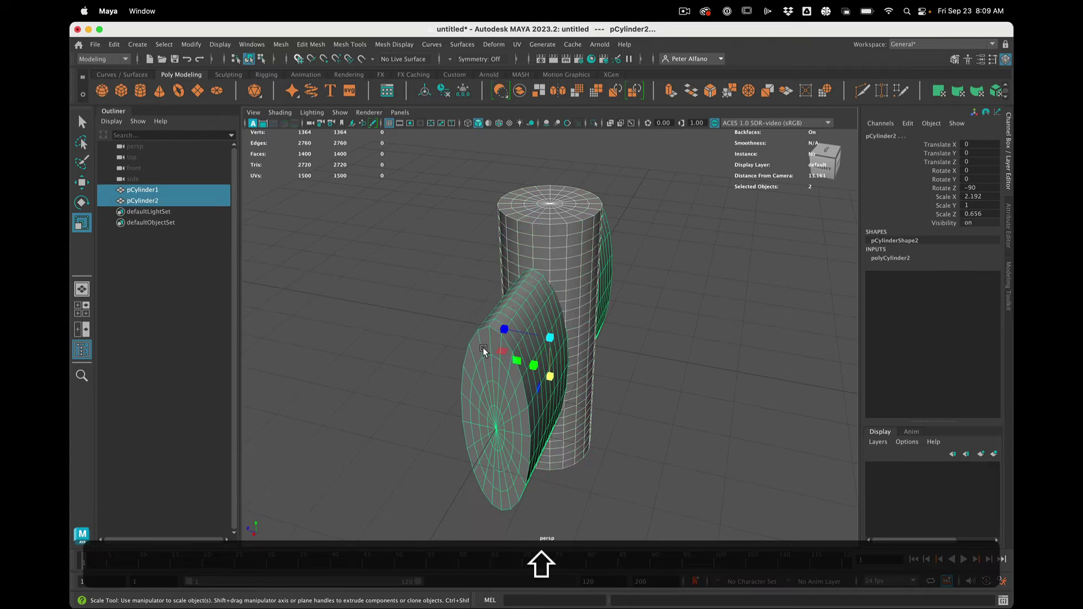
left_click(502, 95)
left_click(329, 198)
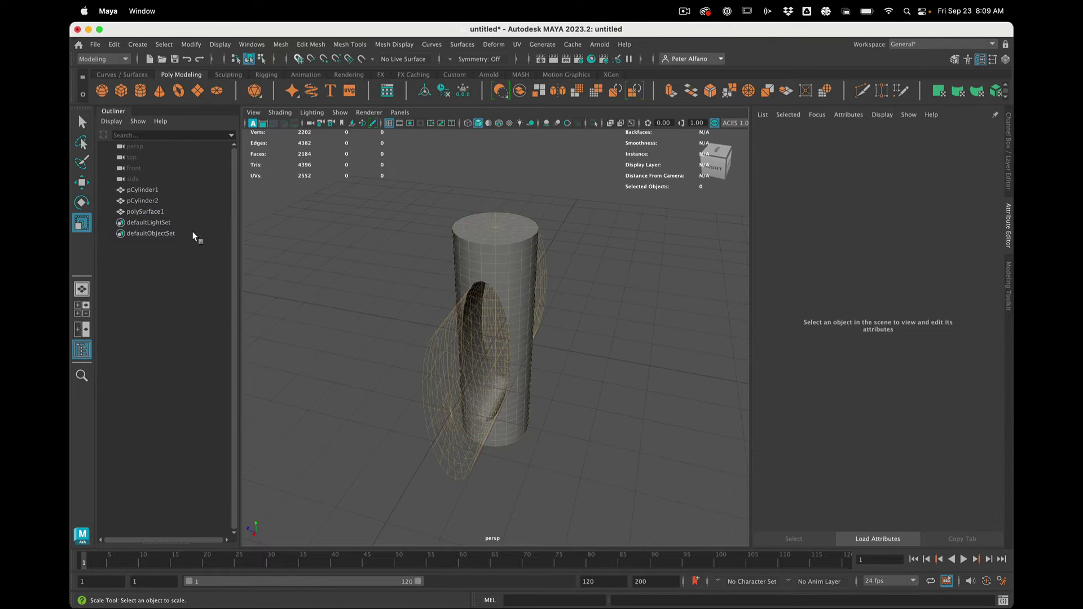
Step: Hide the two source cylinders, pCylinder1 and pCylinder2, leaving only the Boolean result displayed
left_click(158, 202)
left_click(159, 192)
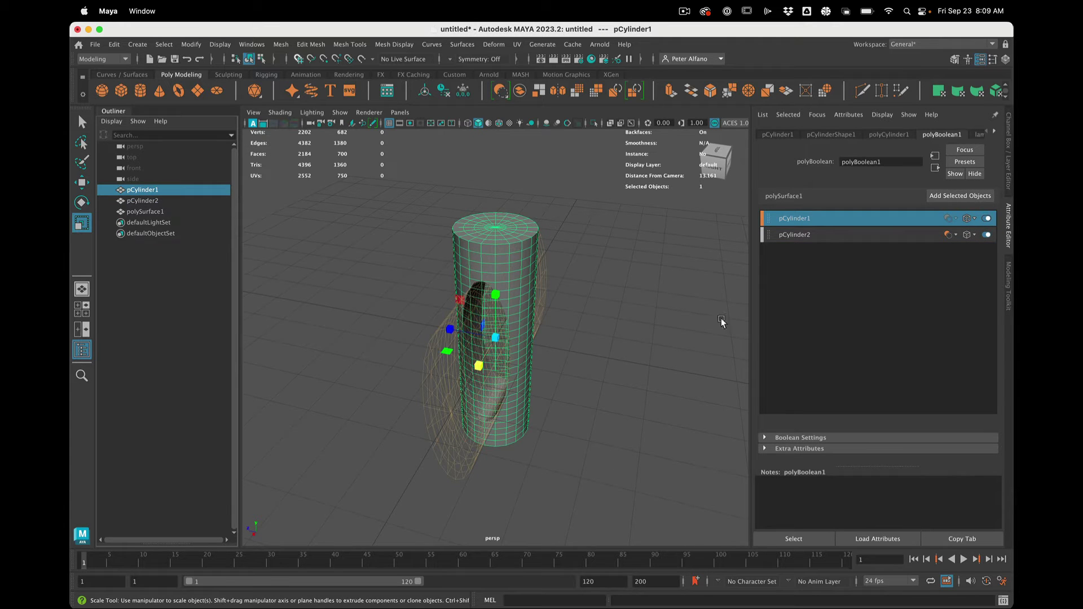
left_click(158, 201, "shift")
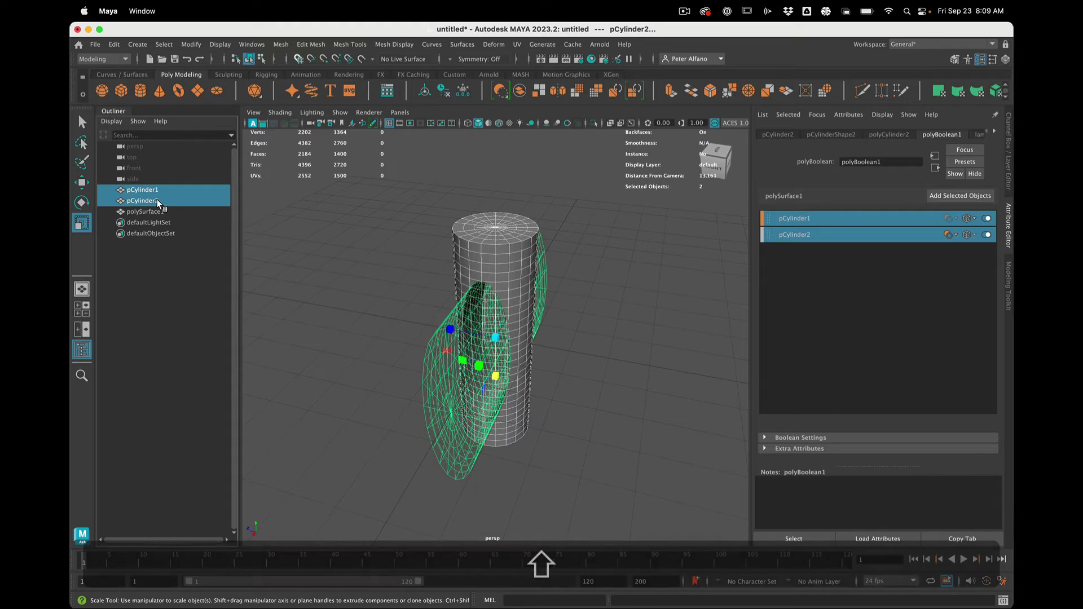
key("ctrl+h")
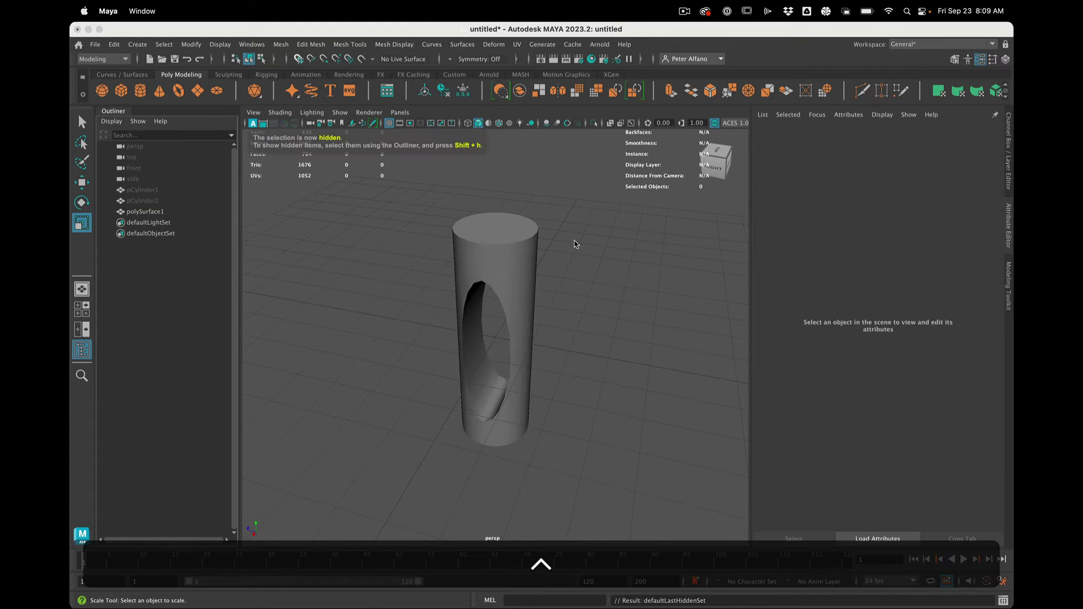
Step: Select the Boolean result polySurface1 and display it with smooth mesh preview
left_click(164, 212)
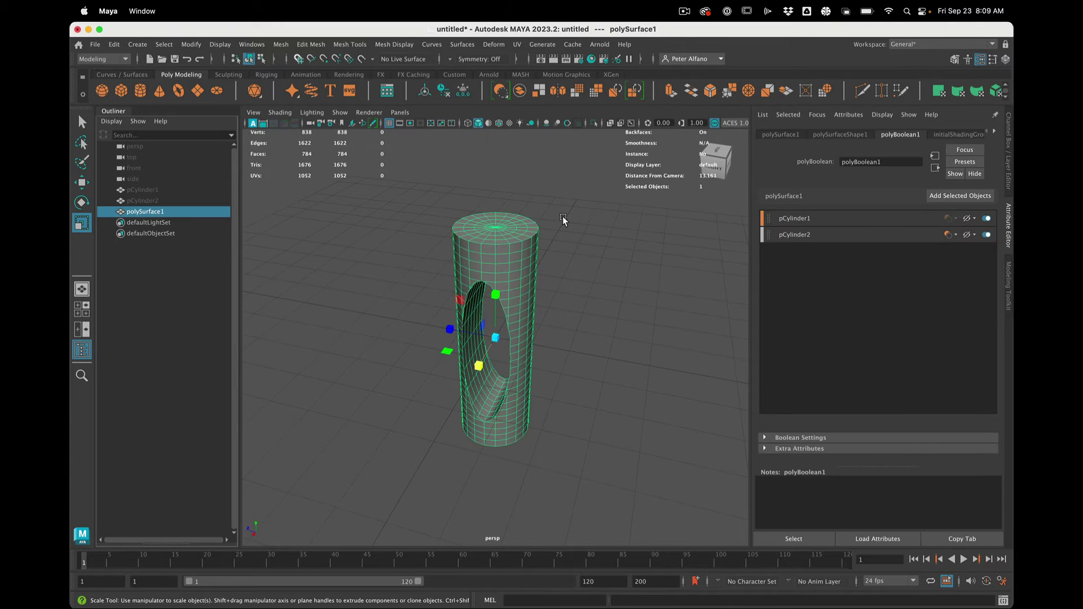
mouse_move(563, 220)
left_mouse_down("alt")
mouse_move(455, 217)
mouse_move(593, 208)
mouse_move(594, 188)
mouse_move(569, 225)
left_mouse_up("alt")
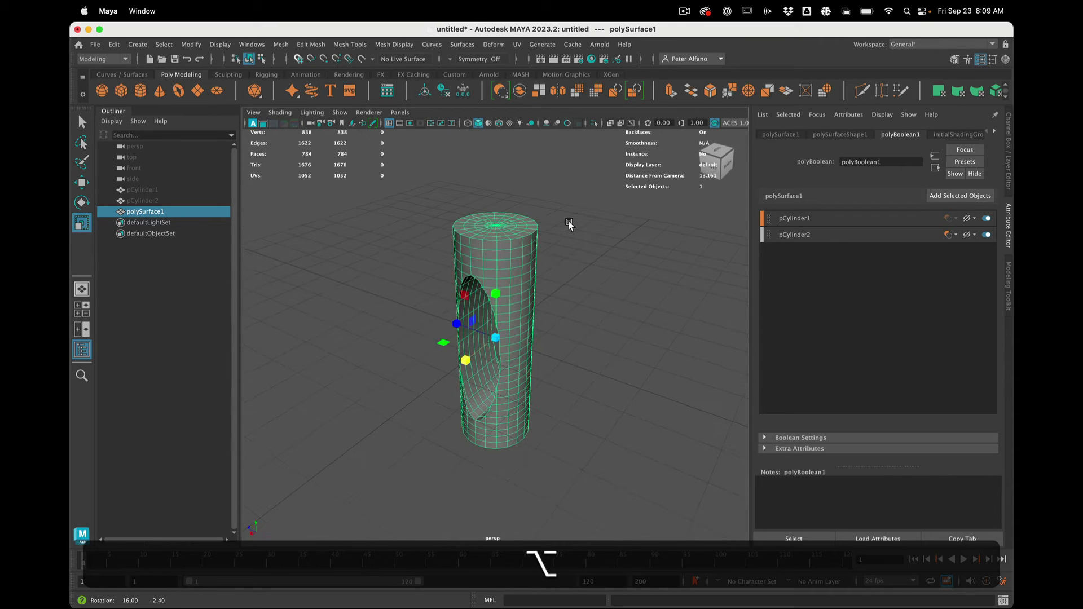
scroll(569, 225, "up", 3)
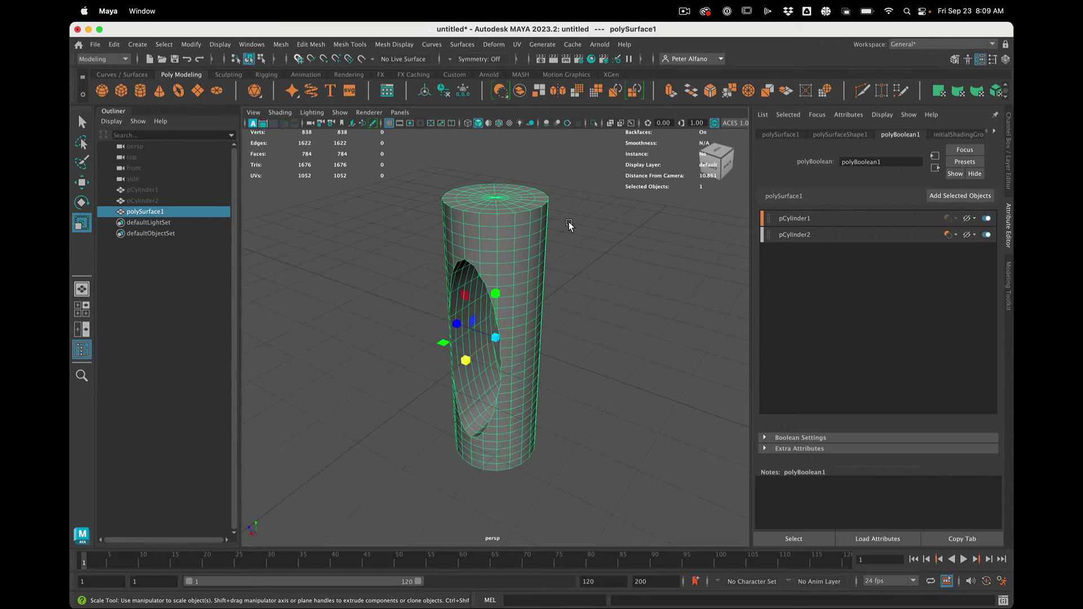
key("3")
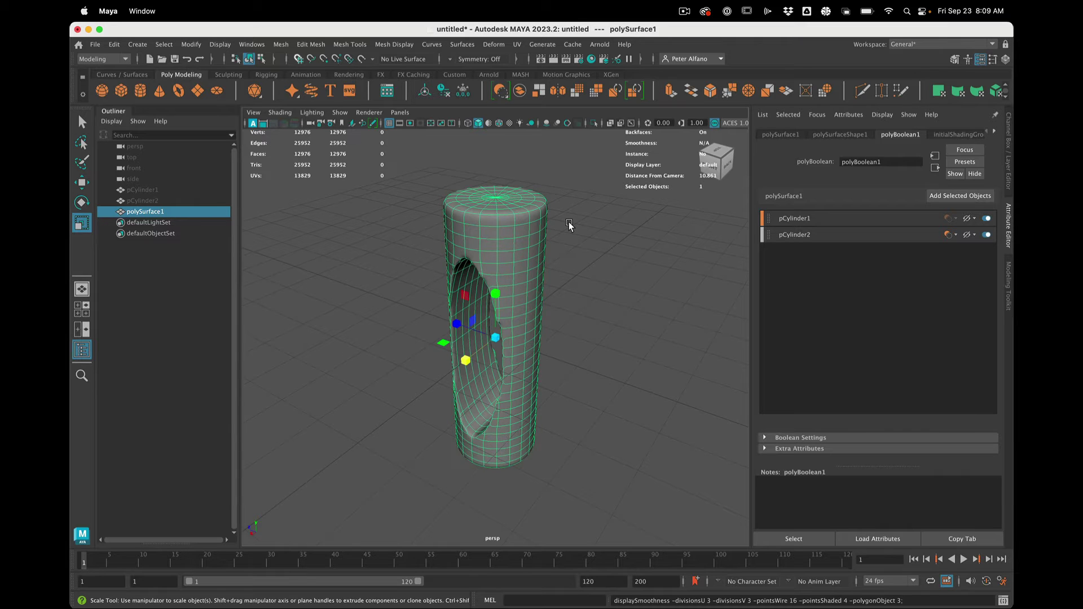
left_click(568, 309)
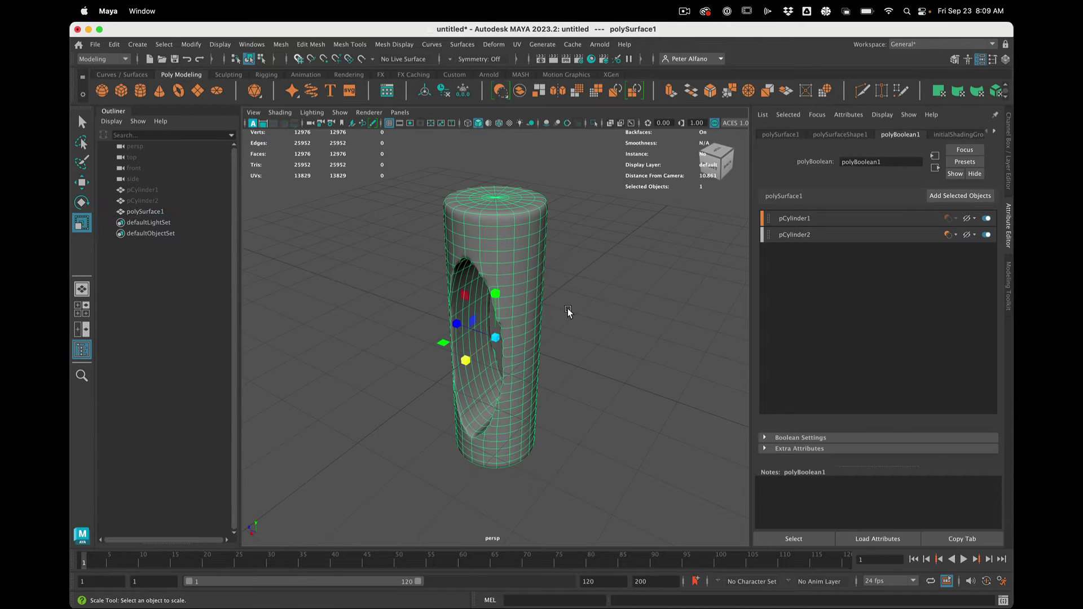
Step: Compare the carved cylinder with and without smooth preview and examine the edges around the elliptical hole up close
left_click_drag(568, 310, 519, 294, "alt")
key("3")
left_click(519, 294)
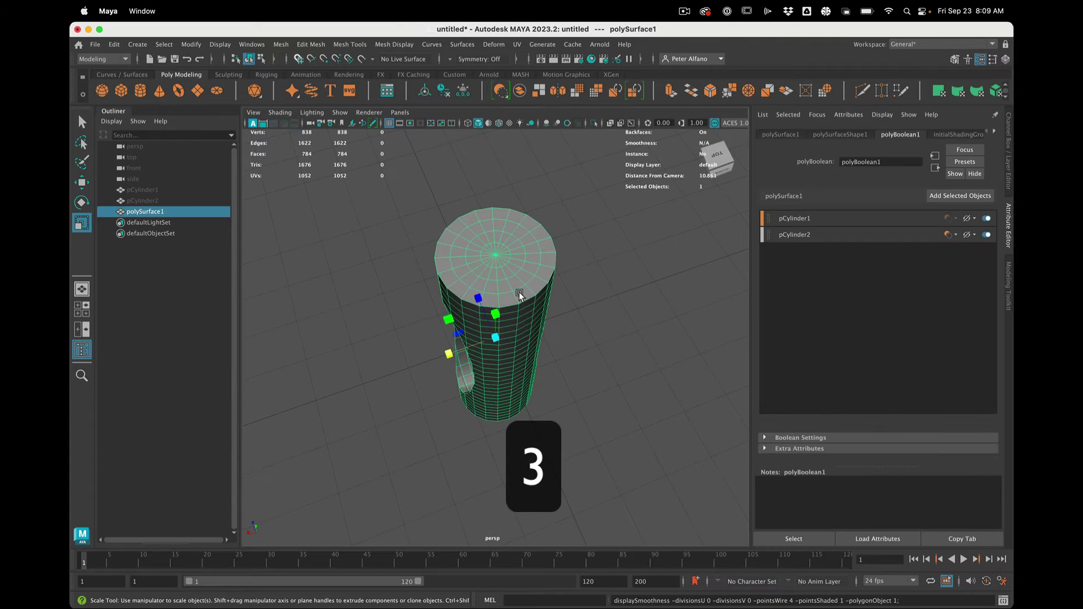
left_click(587, 340)
mouse_move(588, 341)
left_mouse_down("alt")
mouse_move(549, 360)
mouse_move(597, 333)
mouse_move(581, 332)
mouse_move(573, 345)
left_mouse_up("alt")
scroll(597, 332, "up", 5, "alt")
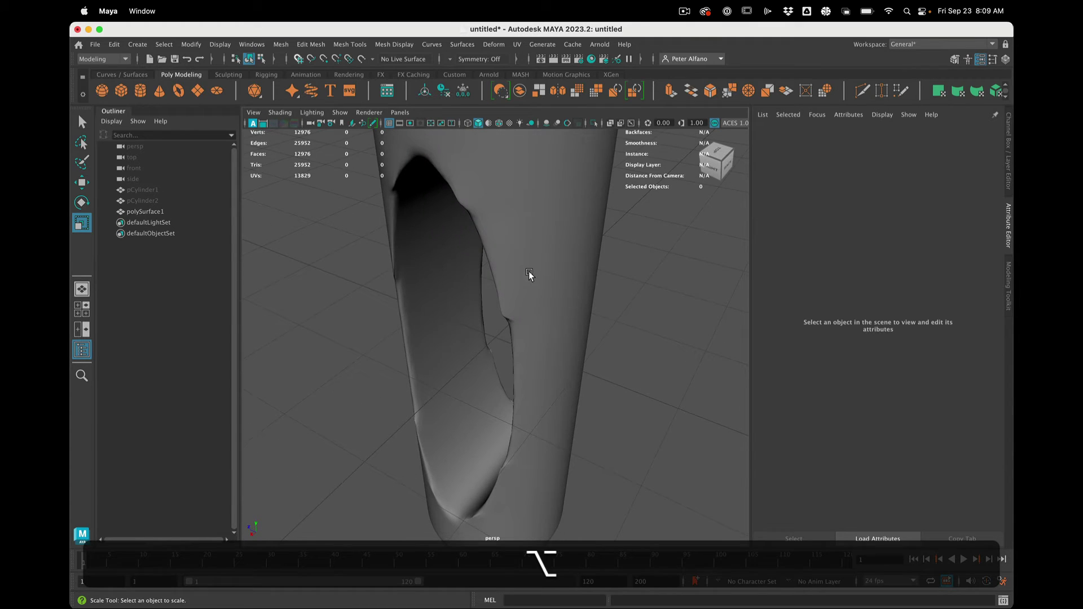
left_click(529, 273)
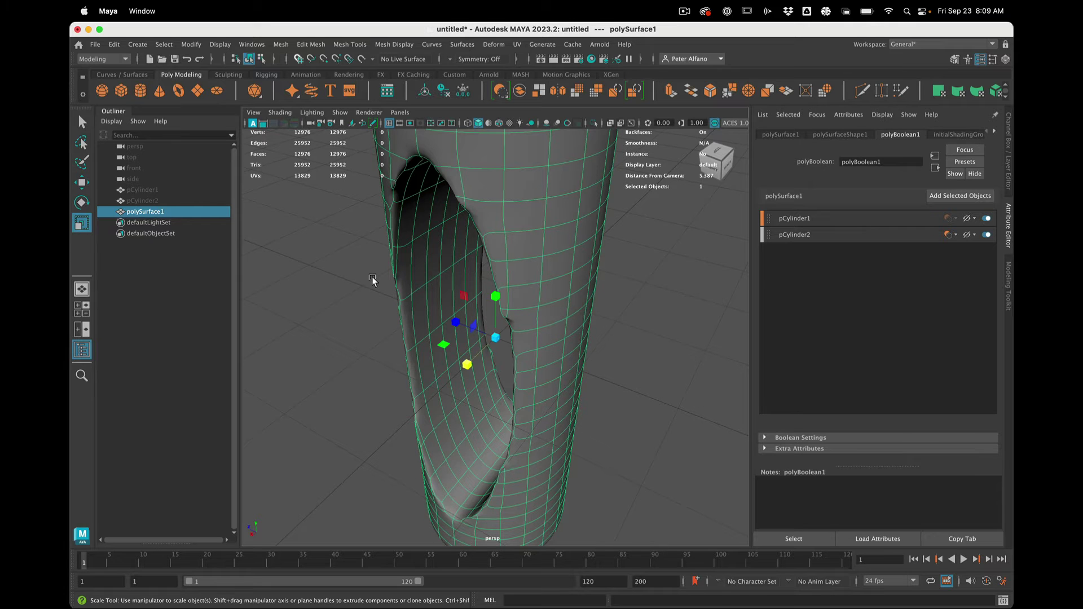
scroll(499, 314, "down", 5)
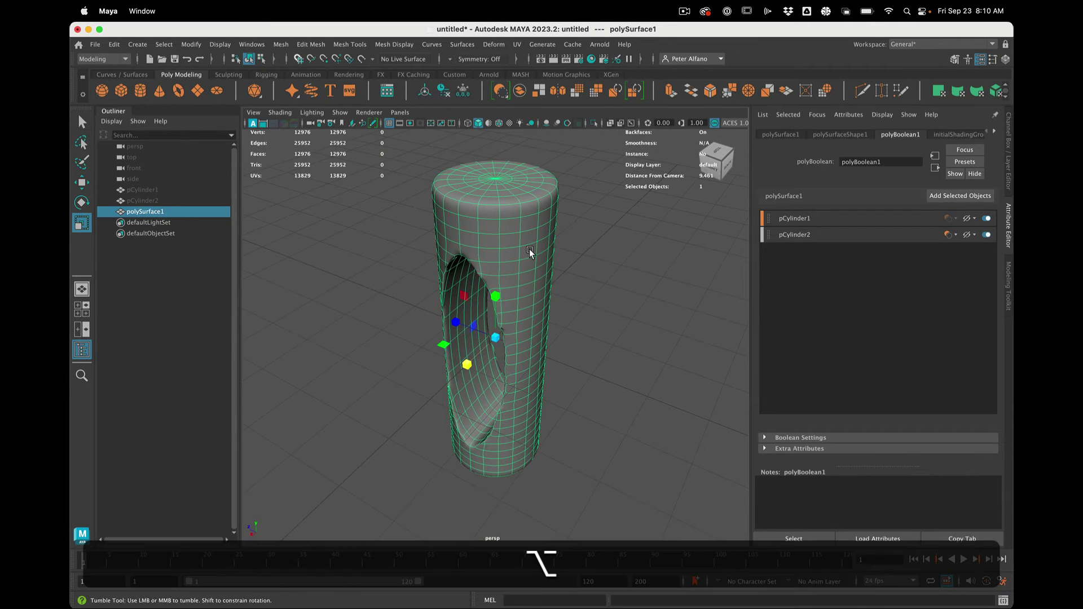
left_click_drag(499, 312, 541, 235, "alt")
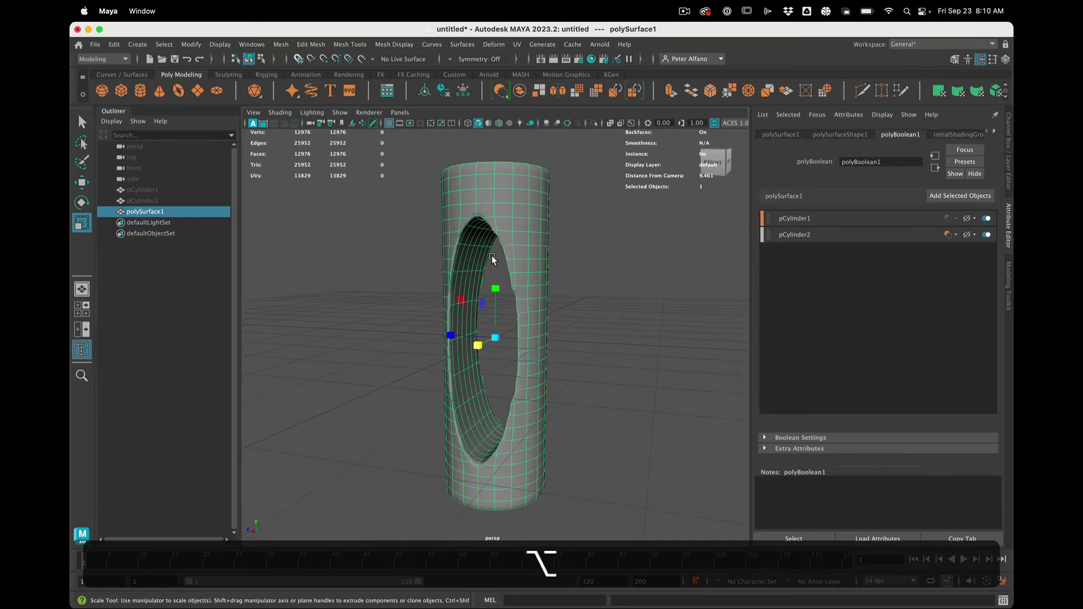
scroll(492, 259, "up", 4)
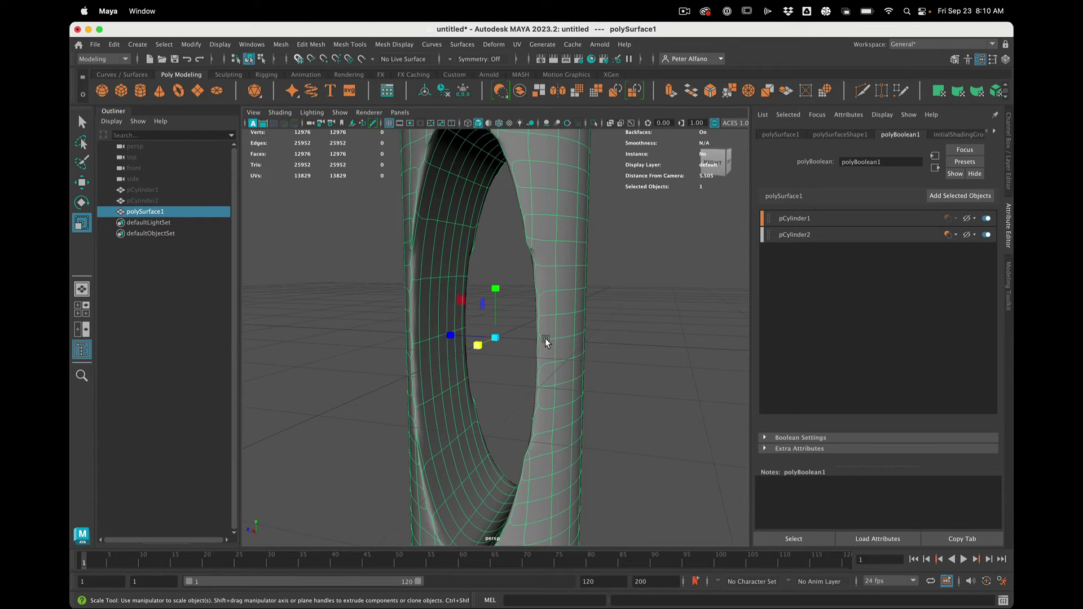
Step: Turn off smooth preview on the carved cylinder and check its original polygon display
left_click(623, 303)
left_click(570, 314)
key("1")
scroll(585, 303, "down", 2)
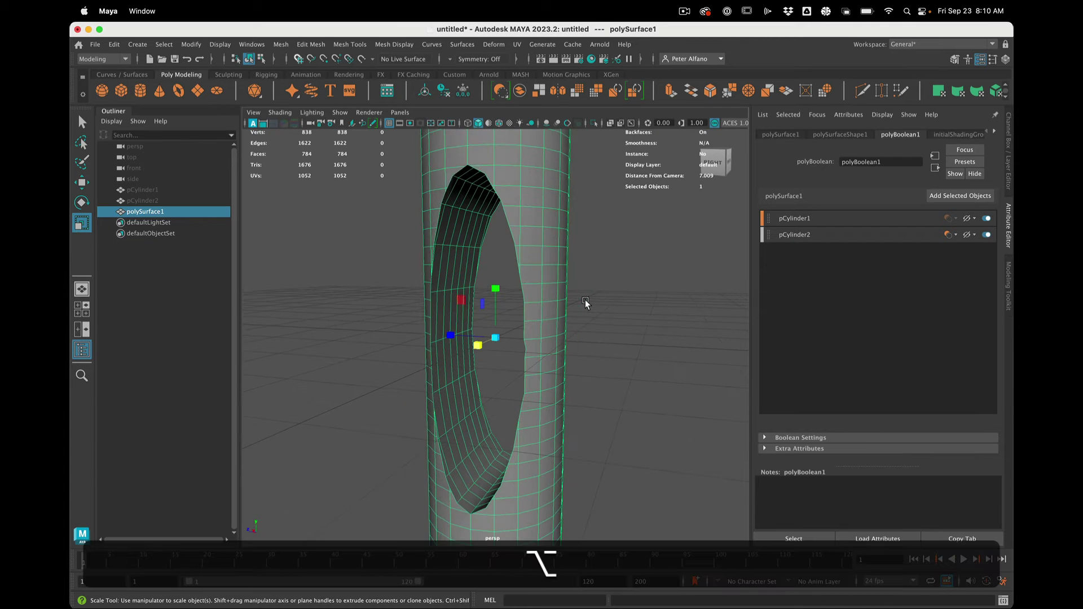
mouse_move(585, 303)
left_mouse_down("alt")
mouse_move(573, 316)
mouse_move(601, 311)
mouse_move(592, 327)
mouse_move(583, 319)
left_mouse_up("alt")
scroll(583, 319, "down", 2)
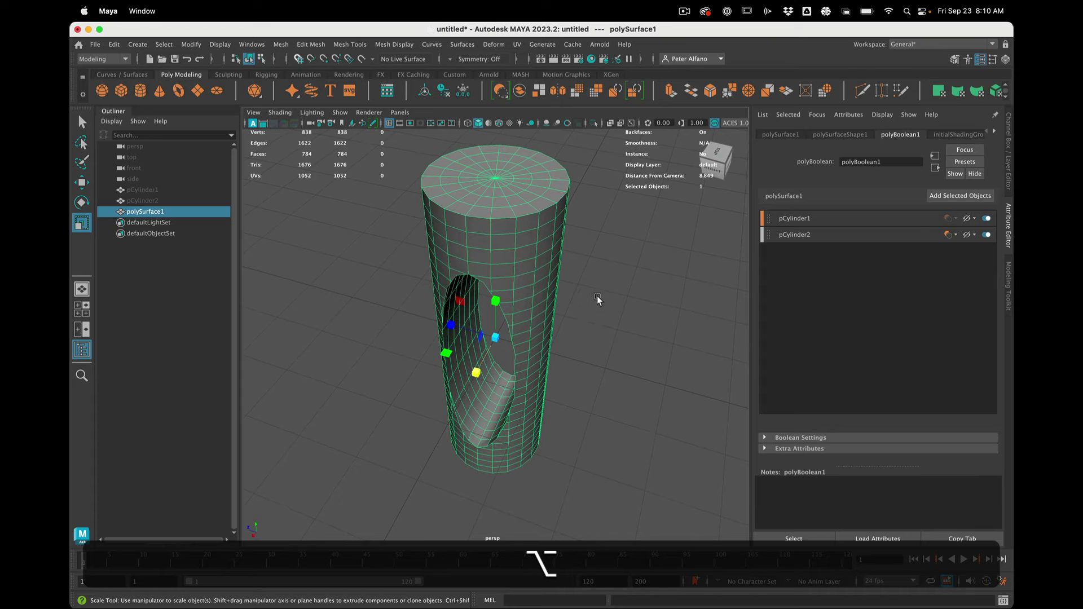
Step: Retopologize the carved cylinder polySurface1 with Preserve hard edges enabled and a target face count of 1000
scroll(599, 299, "down", 2)
left_click(281, 44)
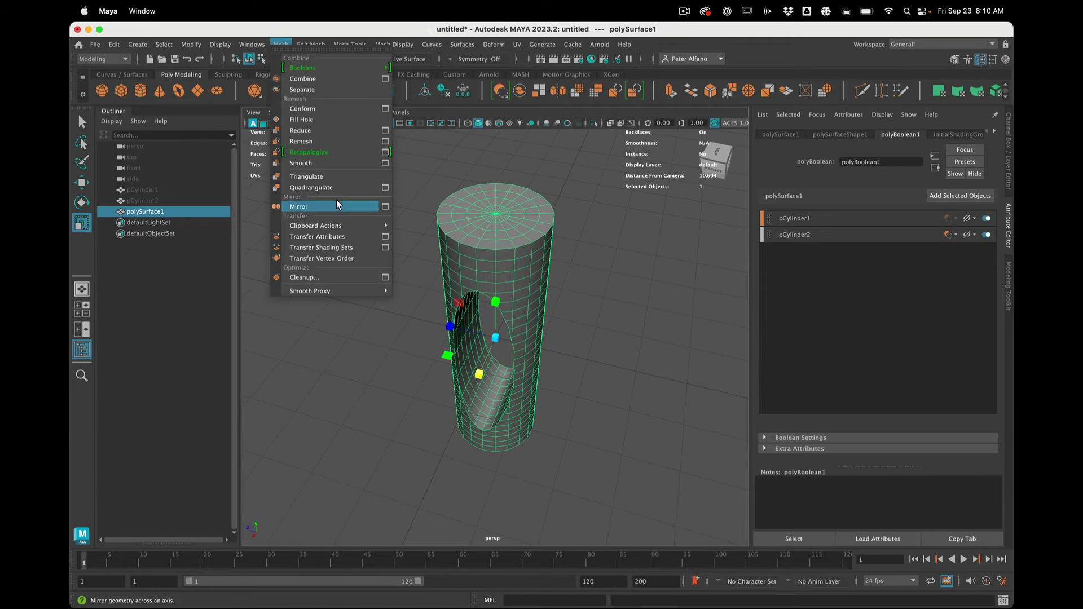
left_click(386, 152)
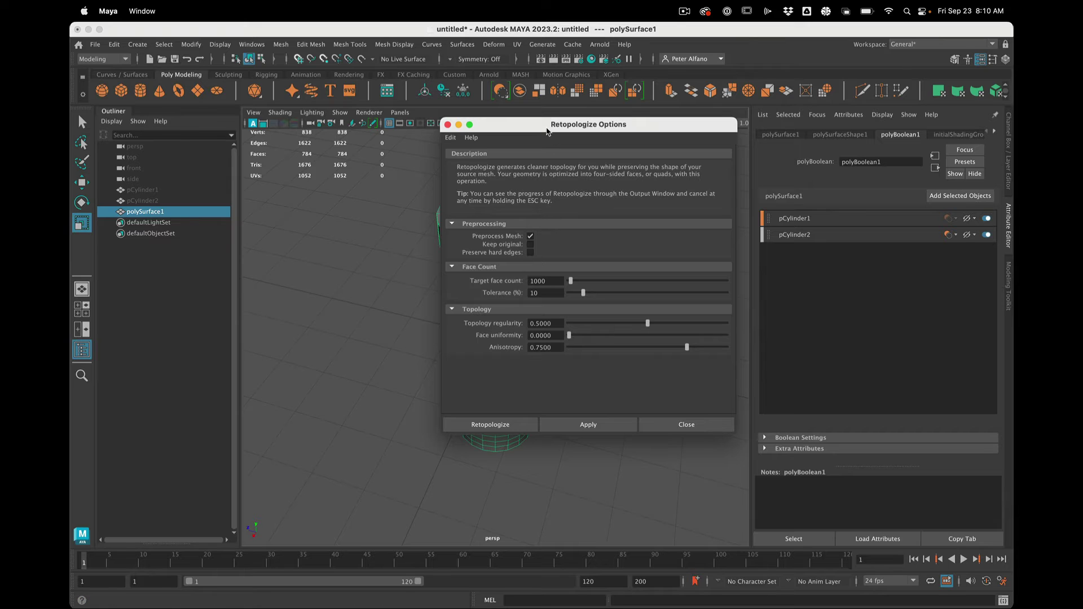
left_click_drag(546, 131, 761, 155)
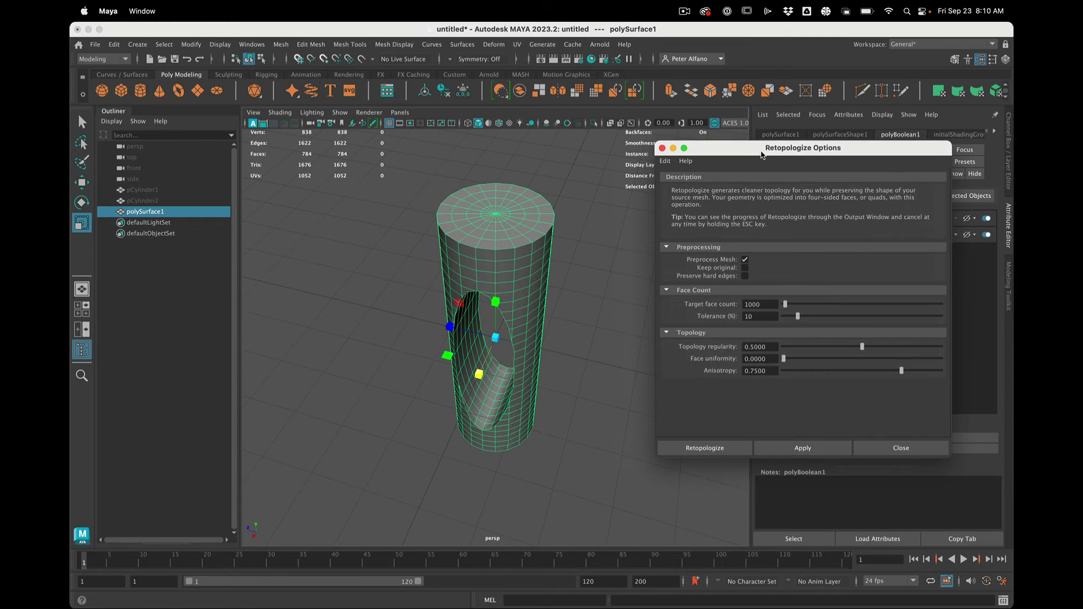
left_click(745, 276)
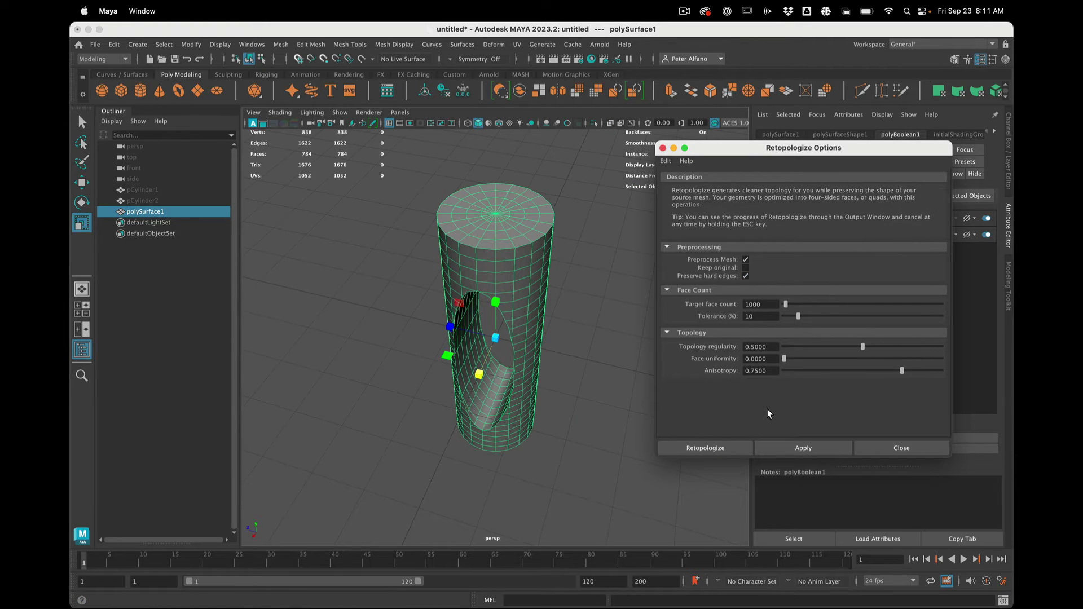
left_click(777, 449)
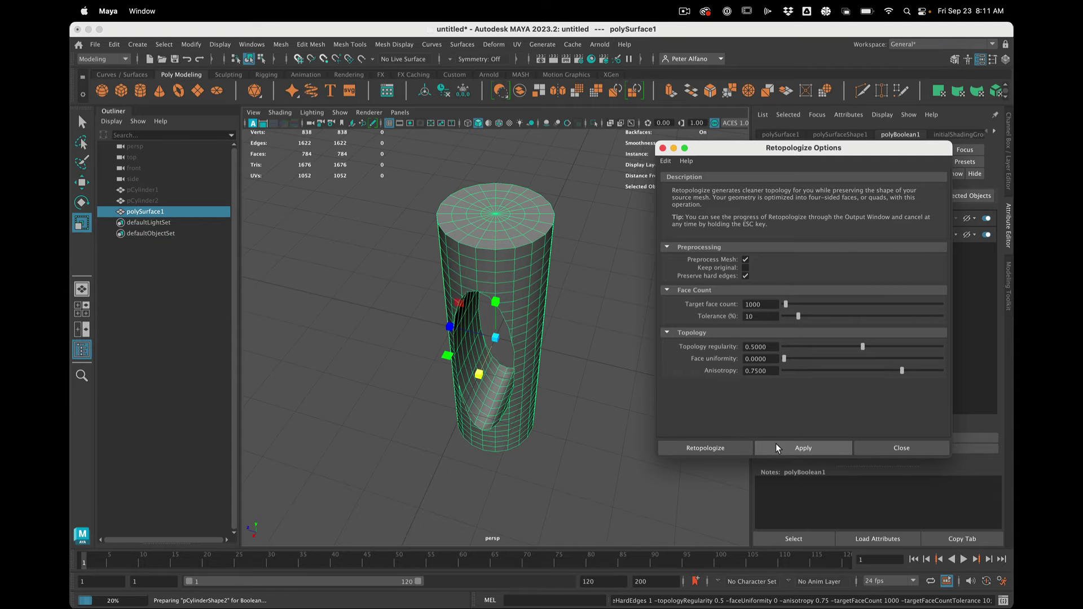
Step: Examine the retopologized cylinder's mesh around the elliptical hole and compare it with and without smooth preview
key("alt")
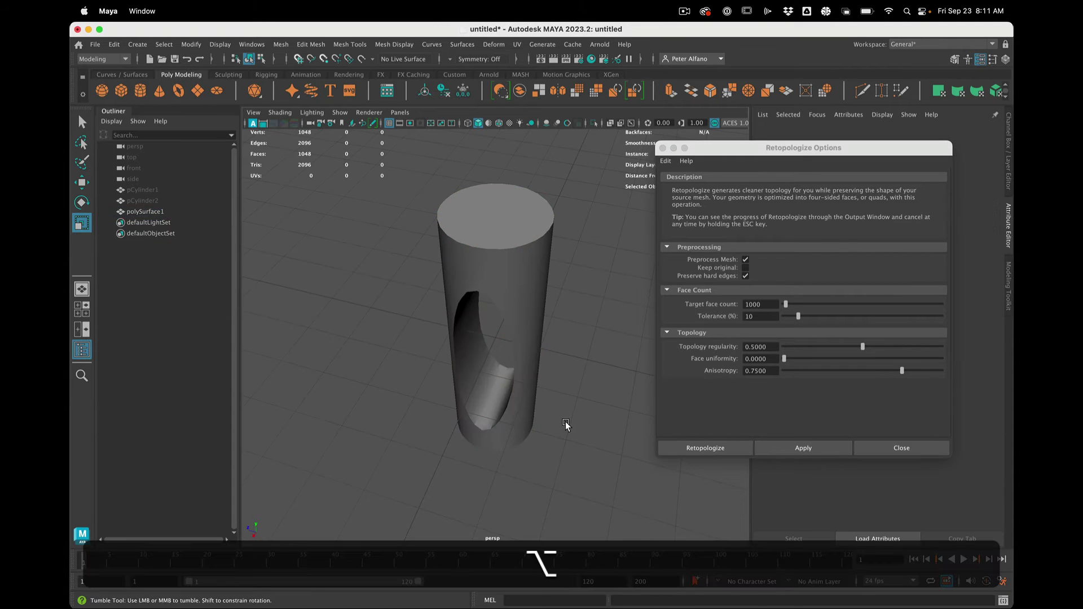
left_click_drag(566, 425, 562, 402, "alt")
left_click(525, 399)
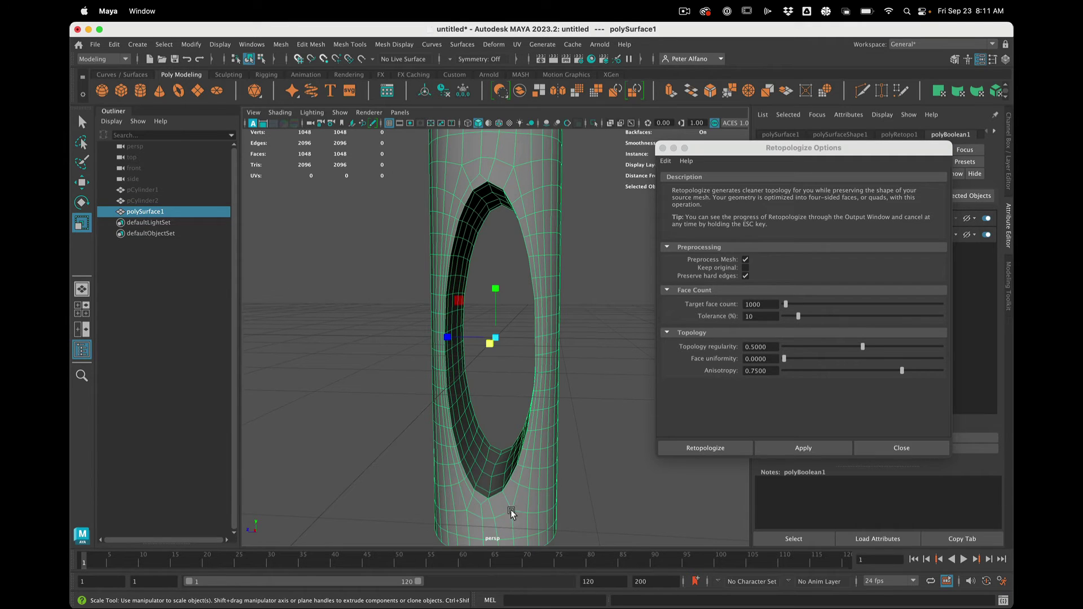
scroll(532, 506, "down", 4)
left_click_drag(532, 505, 512, 522, "alt")
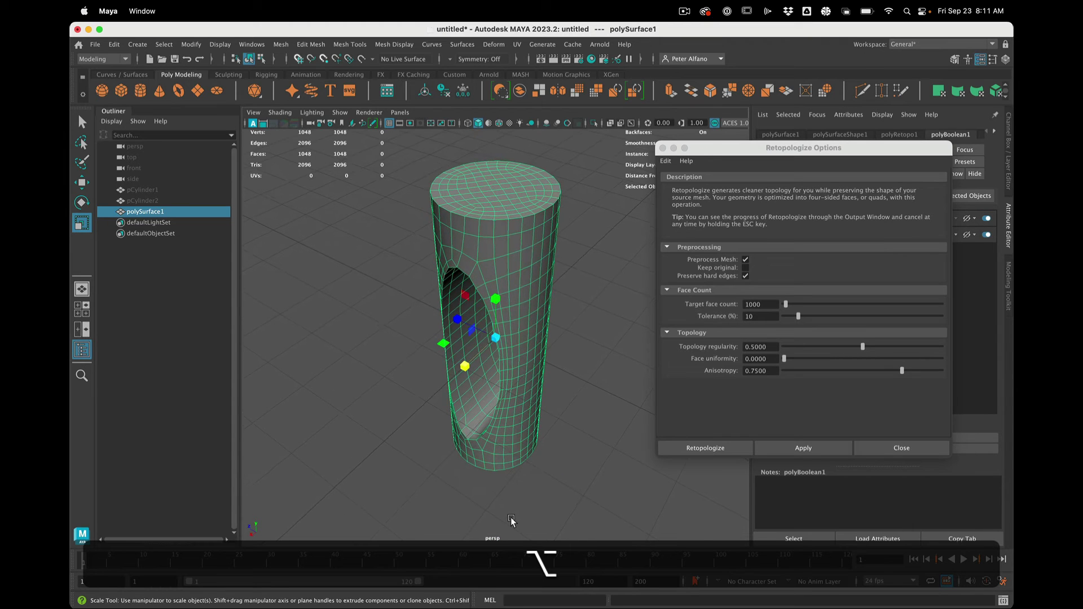
left_click(549, 474)
mouse_move(549, 473)
left_mouse_down("alt")
mouse_move(593, 449)
mouse_move(544, 466)
left_mouse_up("alt")
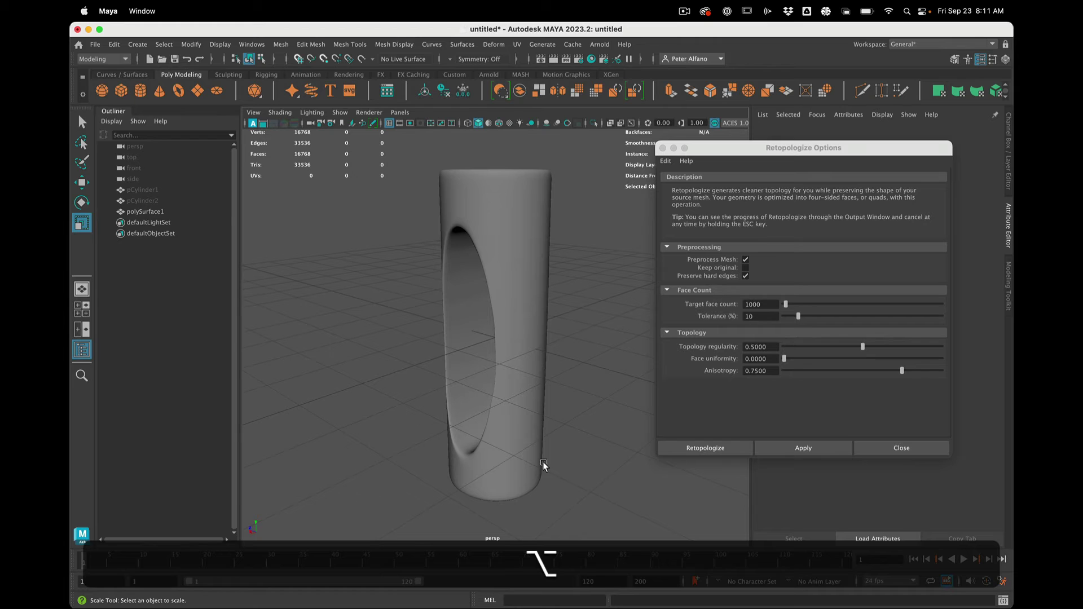
left_click(543, 466)
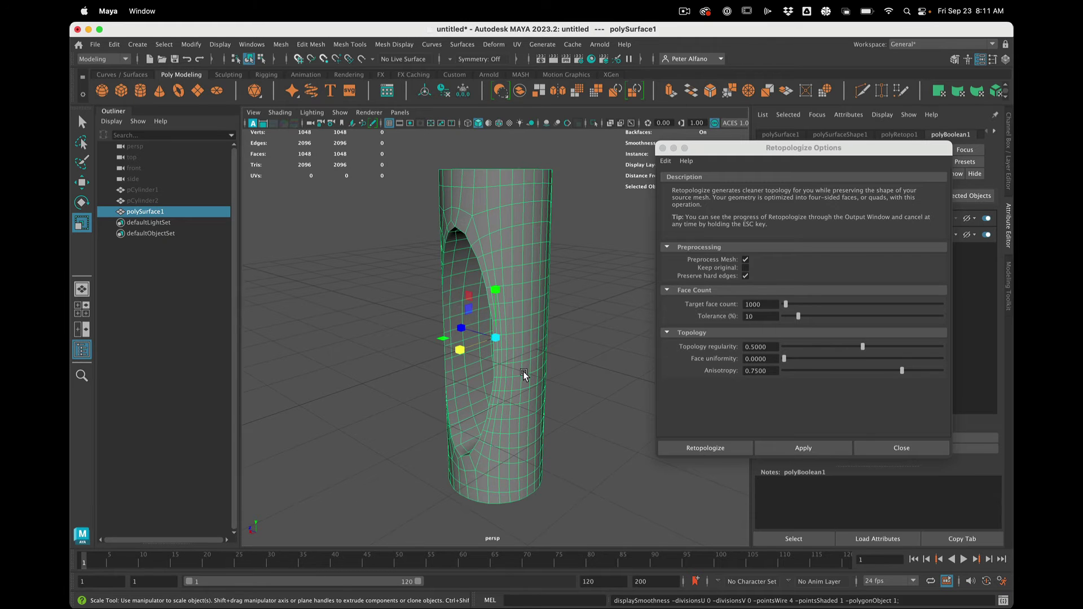
key("1")
left_click_drag(524, 376, 531, 387, "alt")
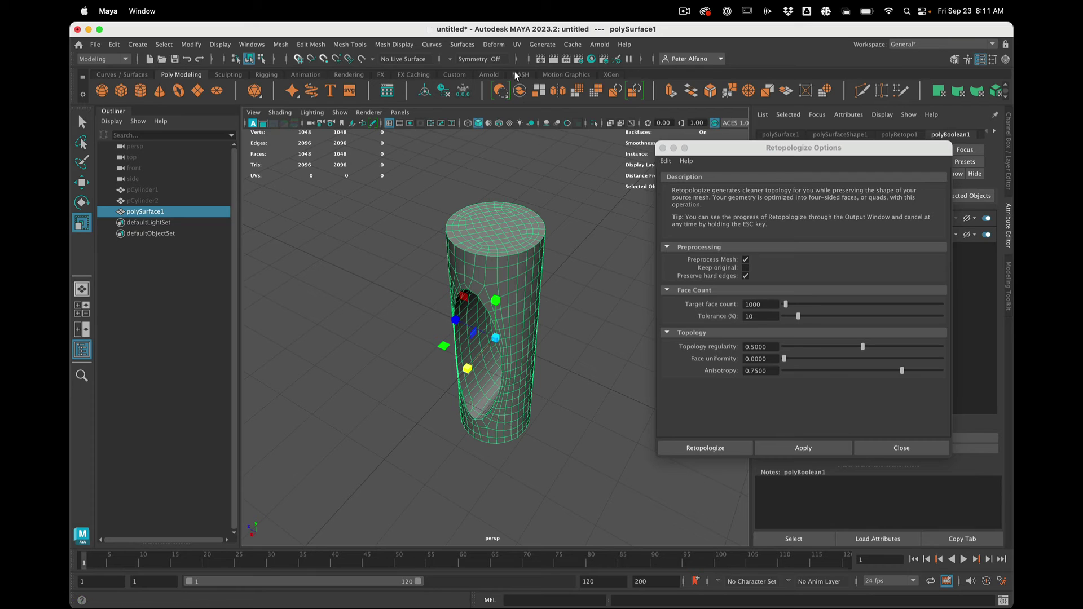
Step: Add a nonlinear Twist deformer to the retopologized cylinder and set its end angle to about 377
left_click(494, 45)
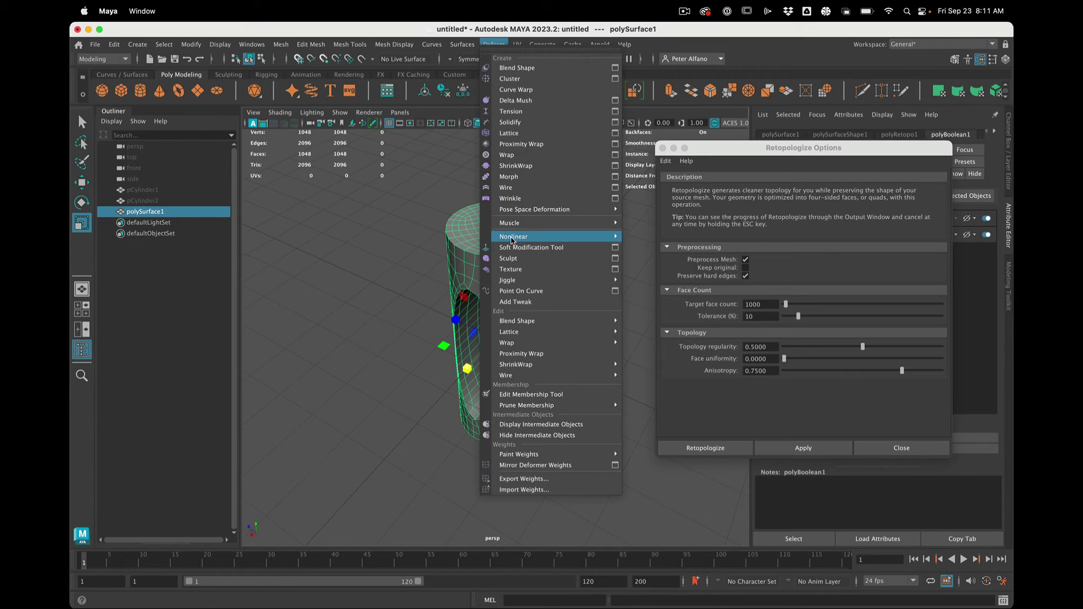
mouse_move(522, 237)
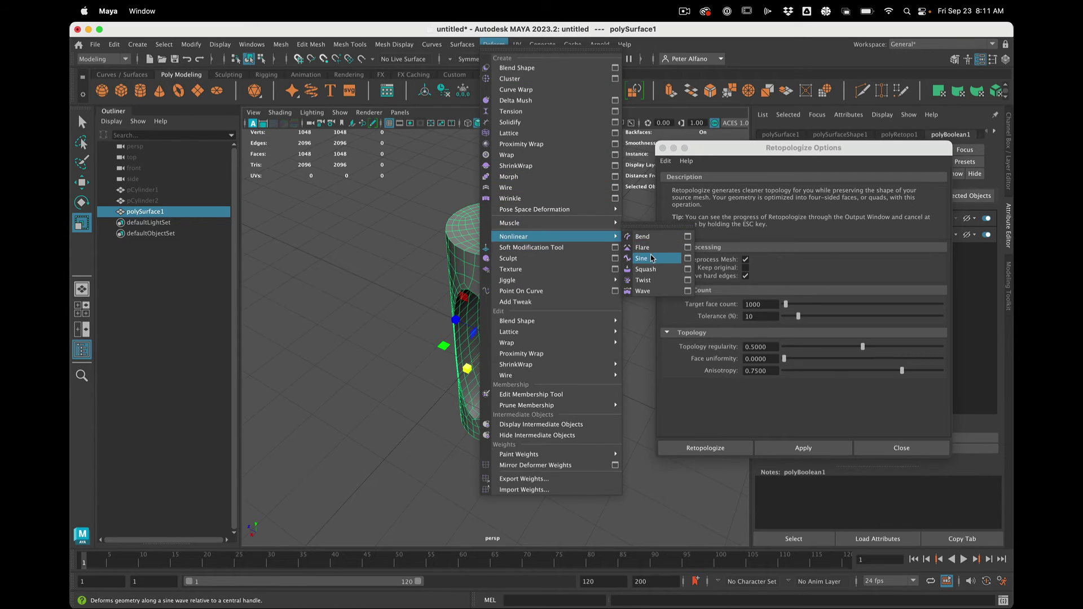
left_click(651, 281)
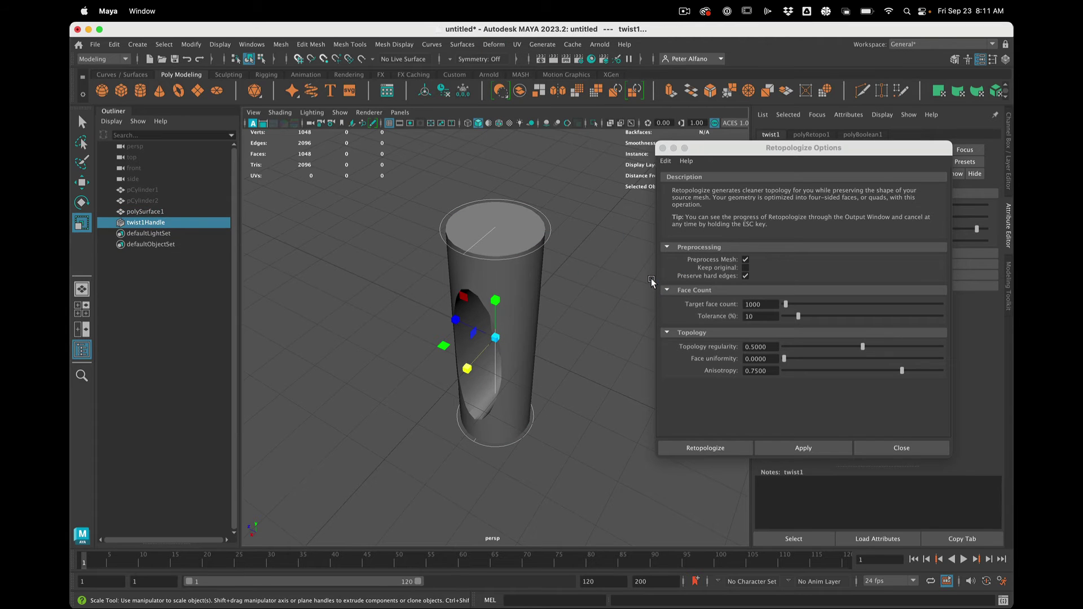
left_click_drag(760, 155, 704, 368)
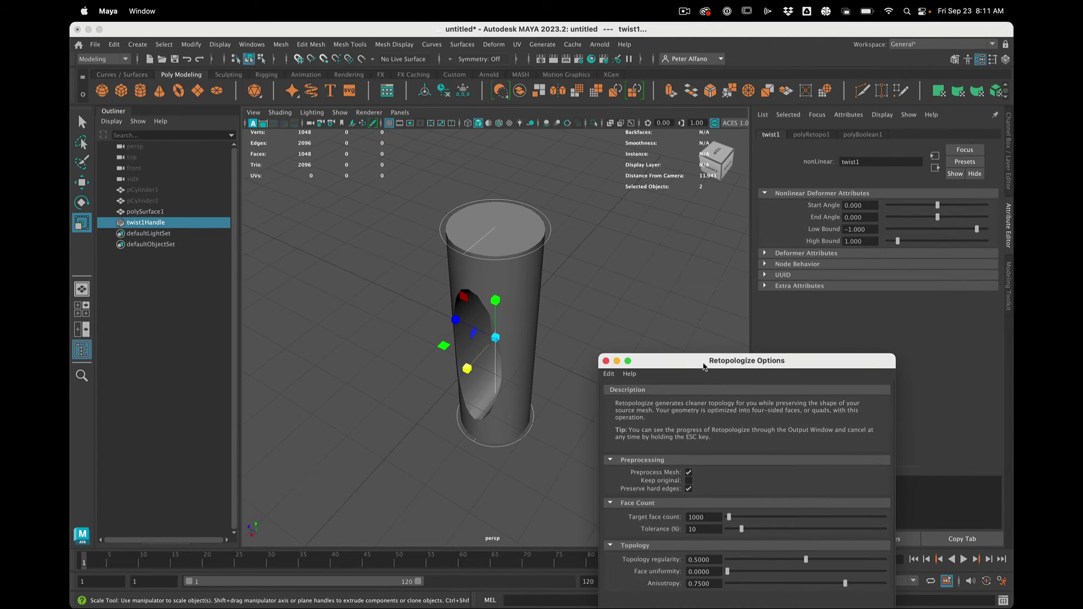
left_click_drag(938, 219, 958, 216)
left_click_drag(715, 256, 438, 310, "alt")
Step: Select the twisted cylinder polySurface1 and display it with smooth mesh preview
left_click(492, 373)
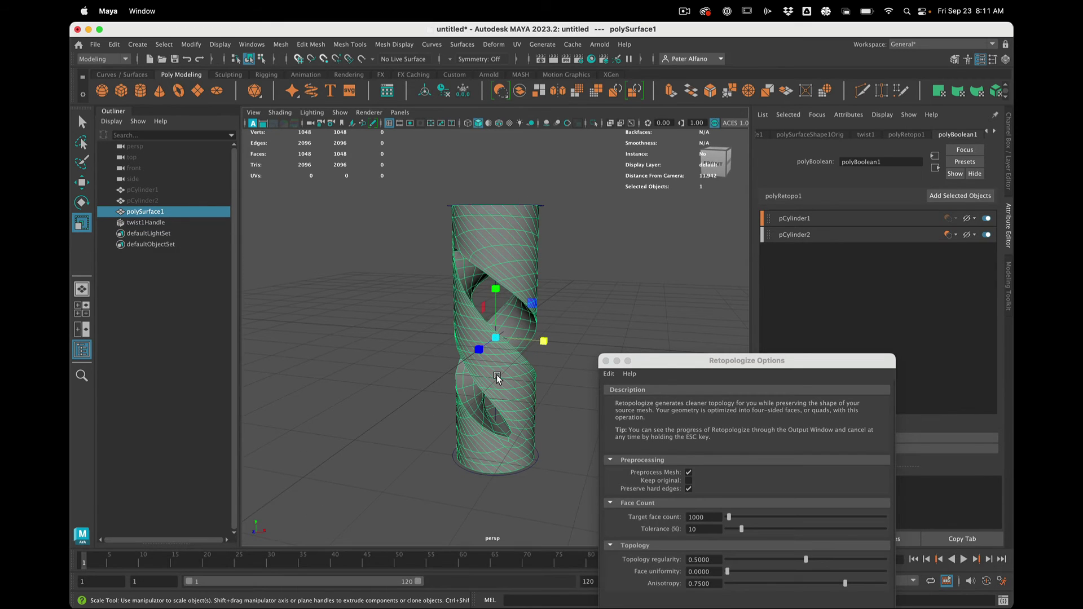
left_click(569, 337)
left_click_drag(569, 337, 515, 345, "alt")
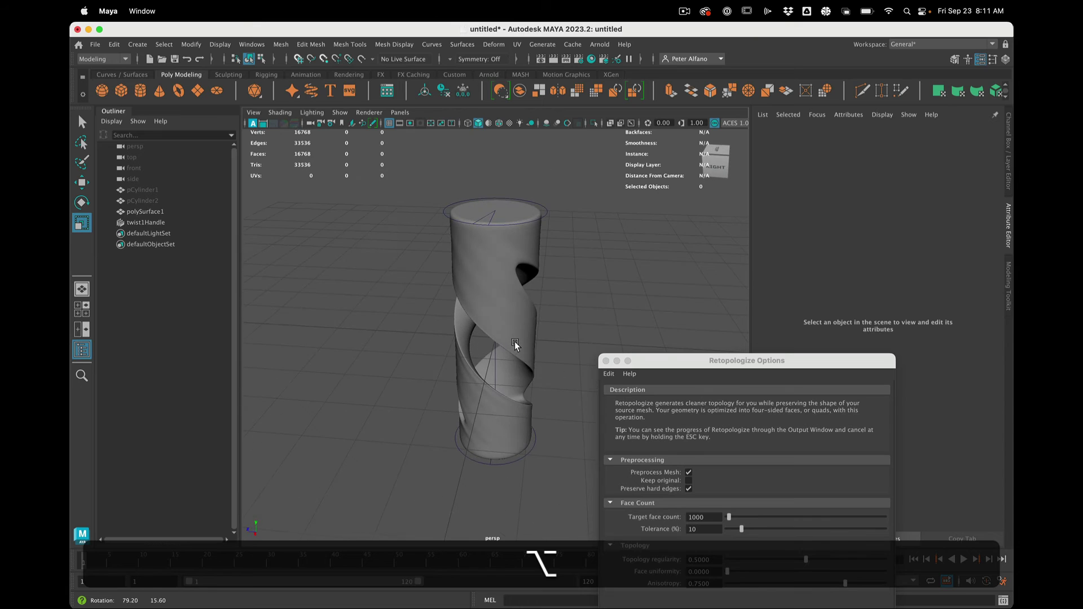
Step: Select the twist deformer's handle and reduce the twist's end angle to about 106
left_click(546, 215)
left_click(890, 135)
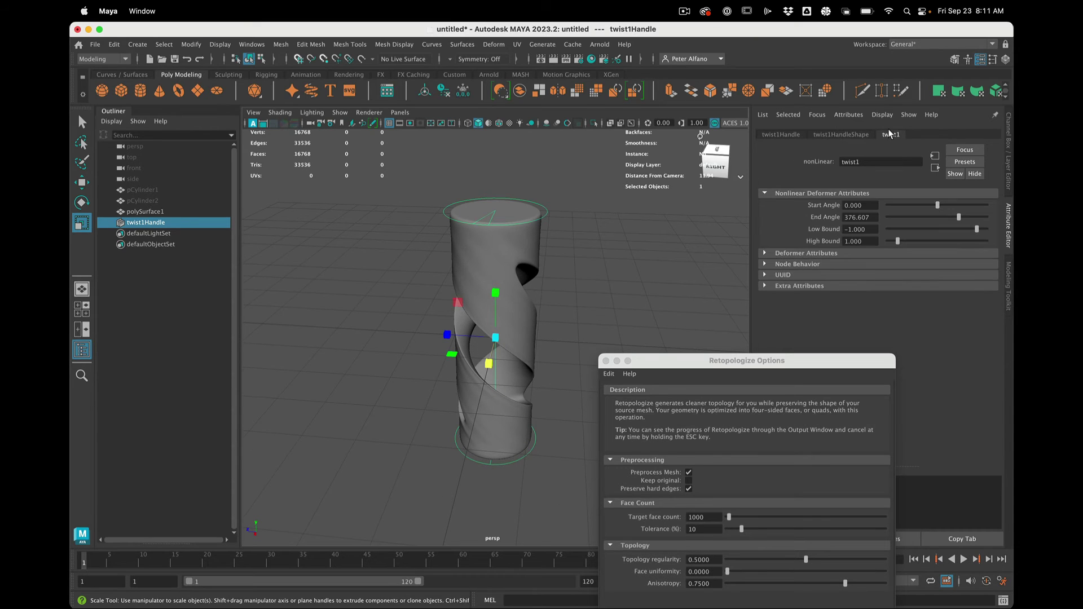
left_click_drag(963, 219, 959, 219)
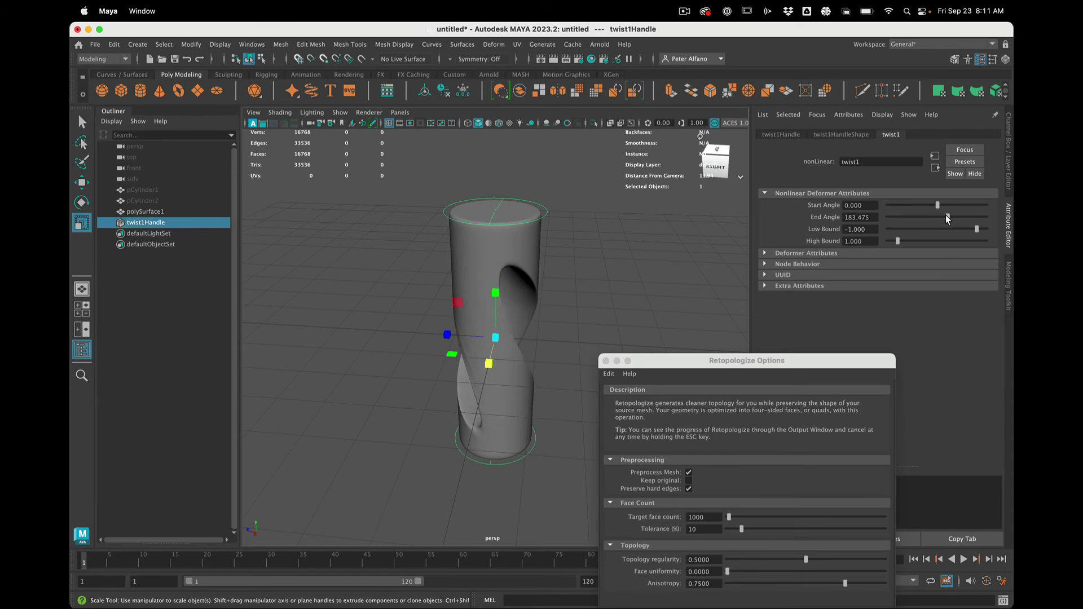
mouse_move(944, 220)
left_mouse_down()
mouse_move(934, 220)
mouse_move(943, 216)
left_mouse_up()
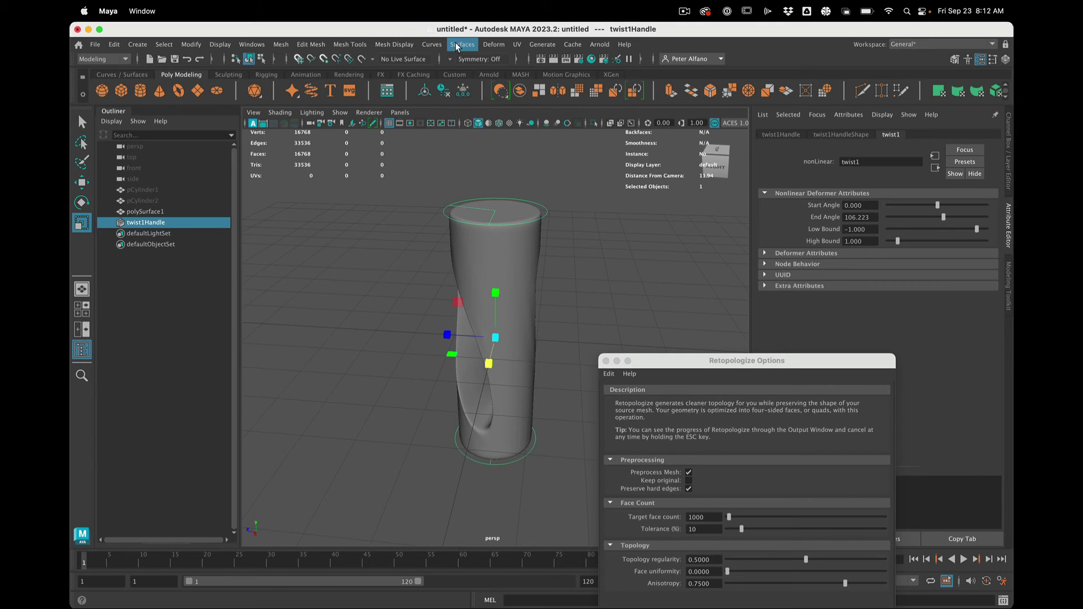
left_click(483, 45)
mouse_move(528, 236)
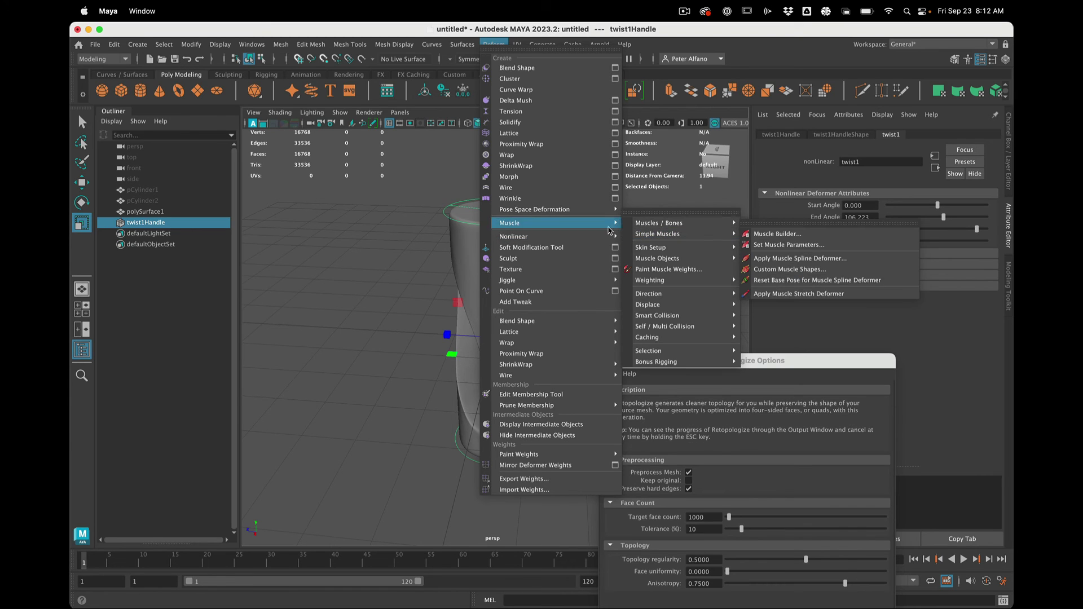
mouse_move(609, 237)
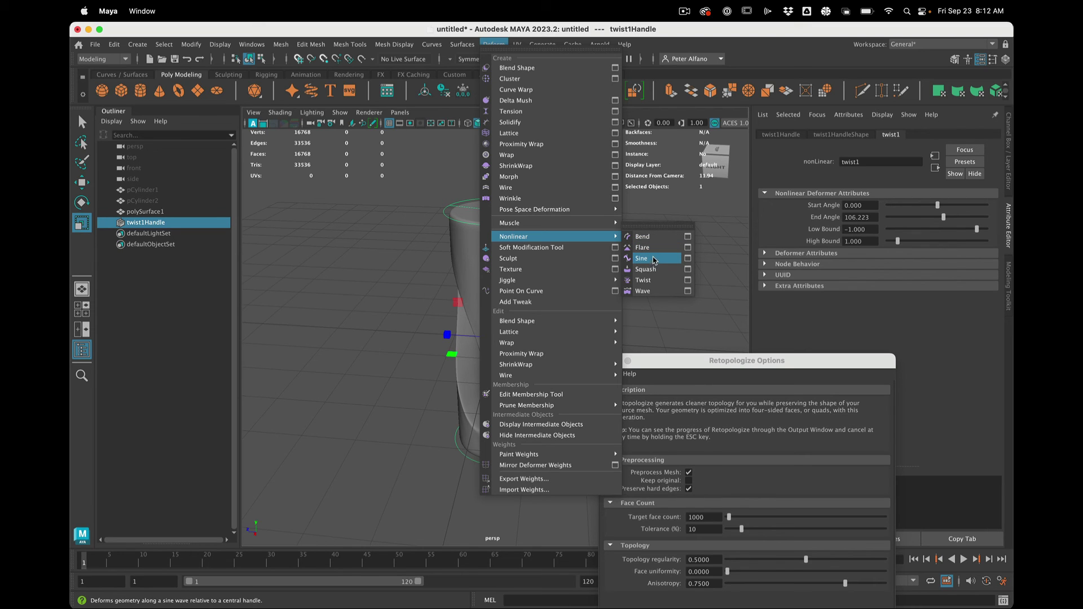
key("Escape")
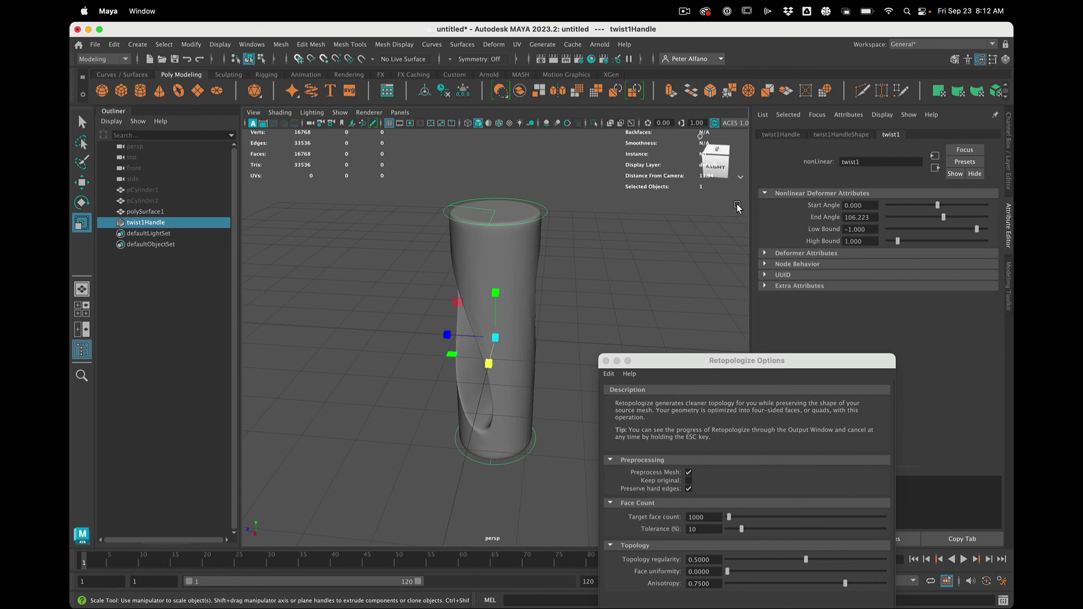
Step: Add a nonlinear Flare deformer to the twisted cylinder polySurface1 and set its curve to about -0.37
left_click(604, 225)
left_click(517, 261)
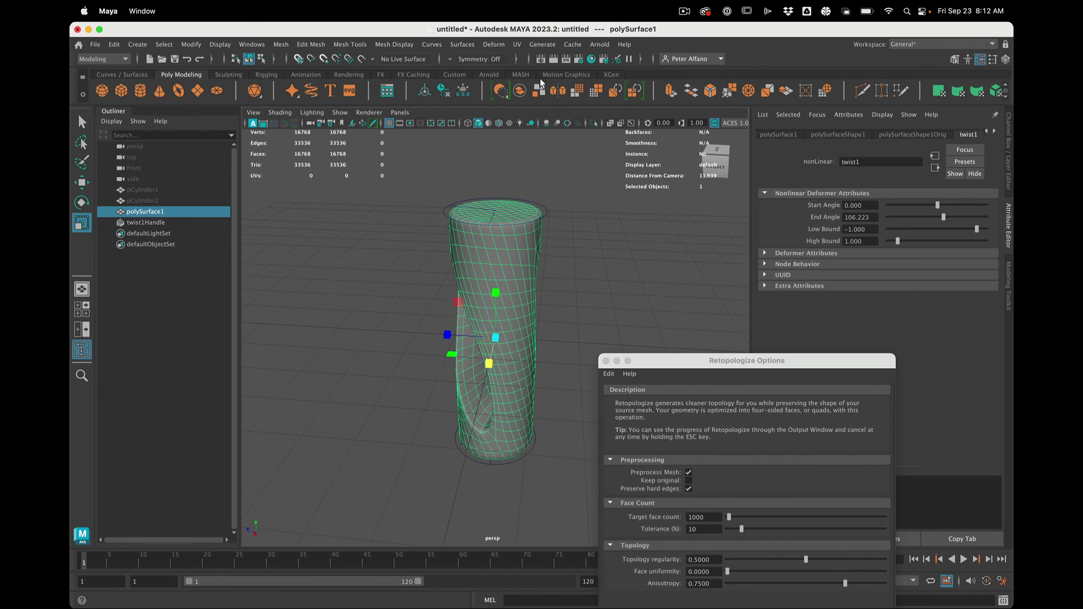
left_click(494, 44)
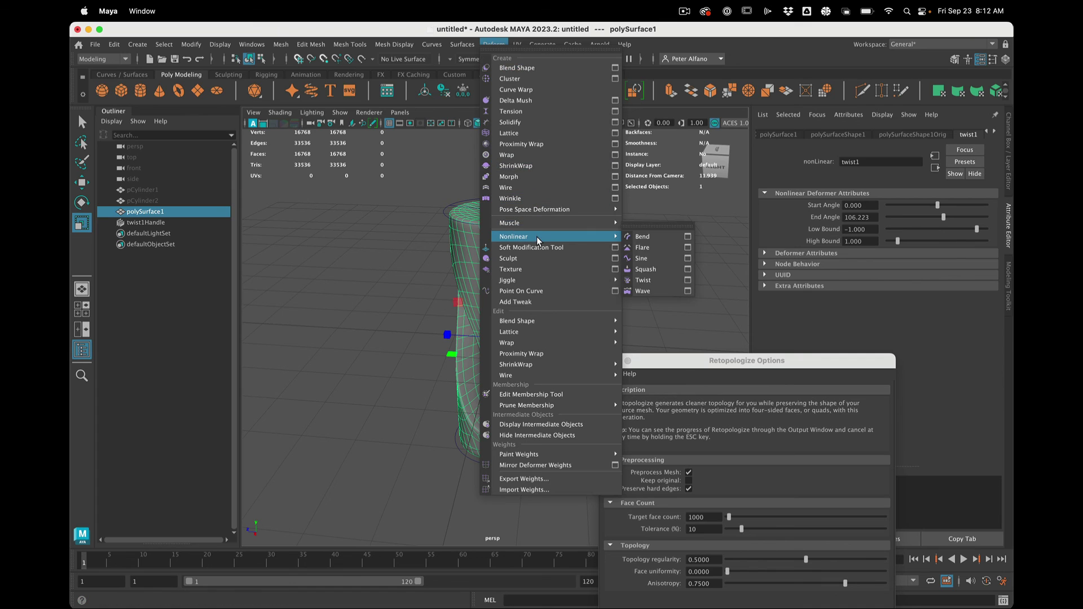
left_click(641, 247)
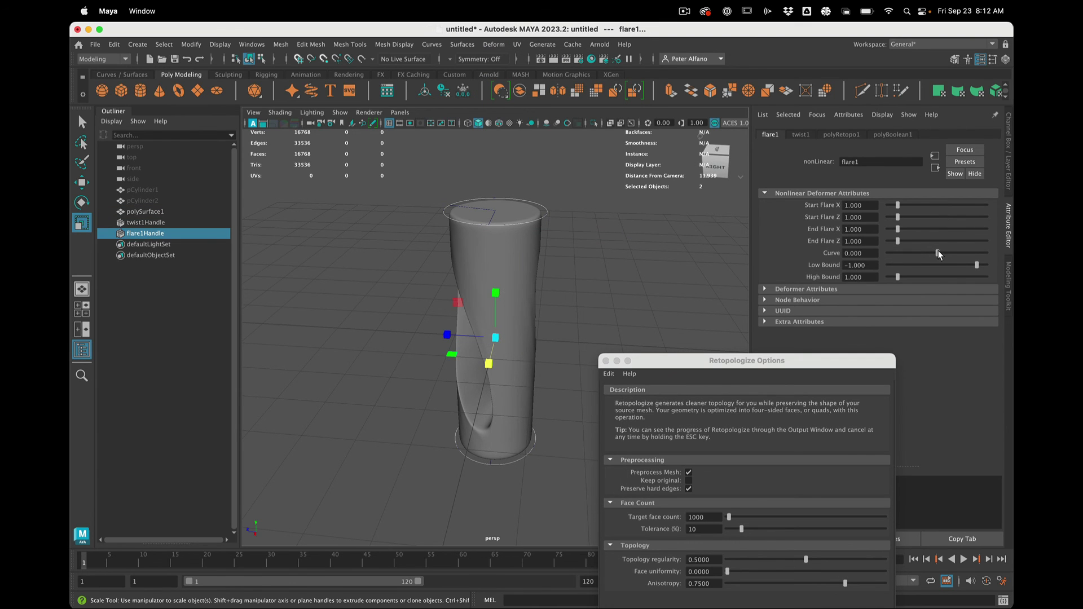
left_click_drag(938, 250, 931, 252)
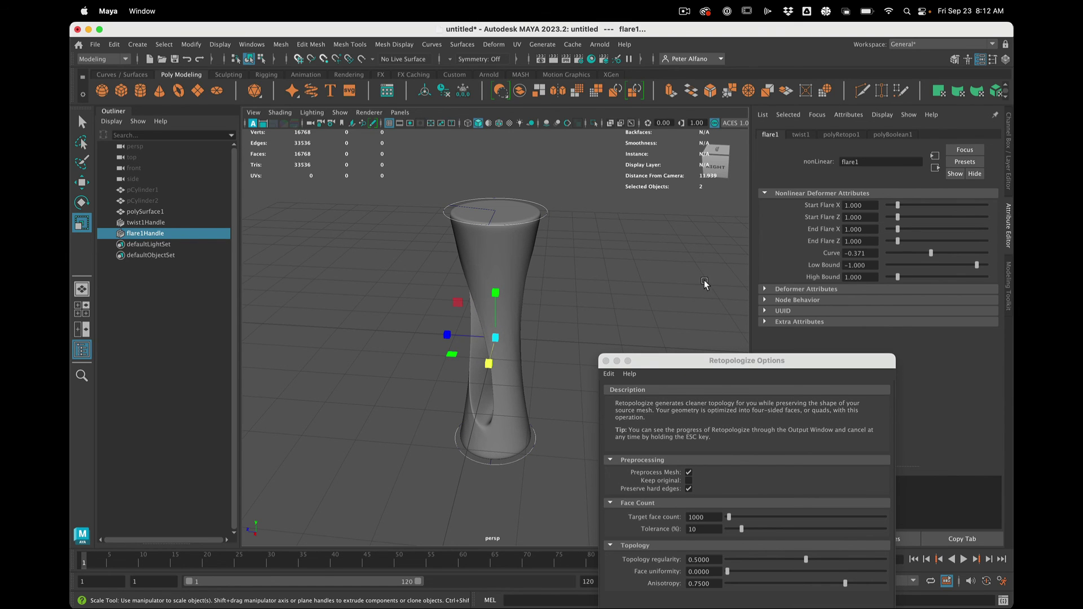
Step: Examine the twisted and flared cylinder from several sides, checking its smoothed surface and wireframe around the hole
left_click(678, 287)
key("alt")
left_click_drag(677, 288, 456, 285, "alt")
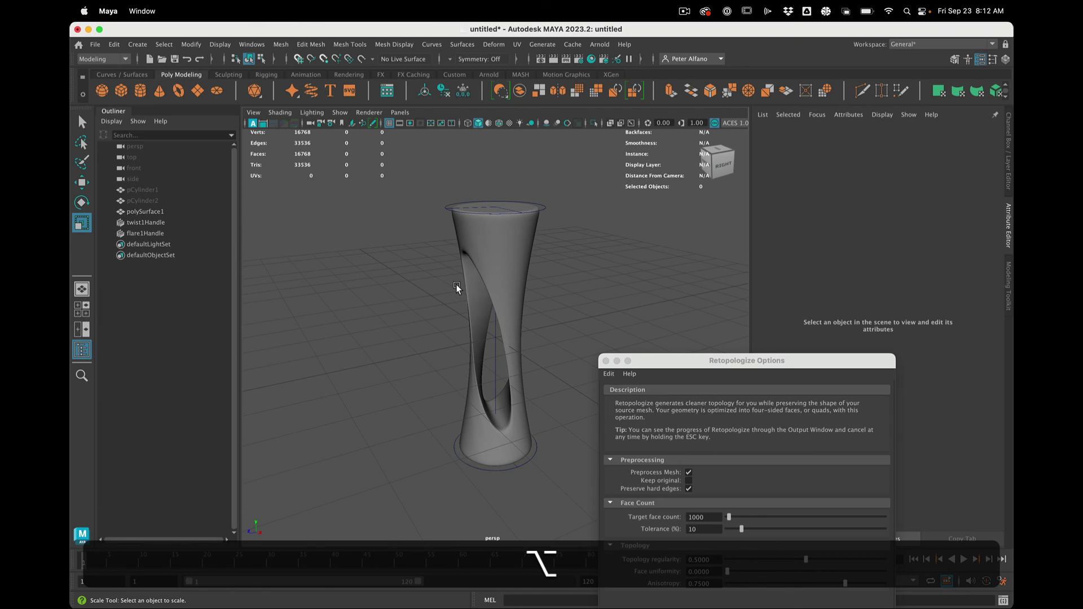
scroll(455, 284, "up", 3)
left_click(456, 284)
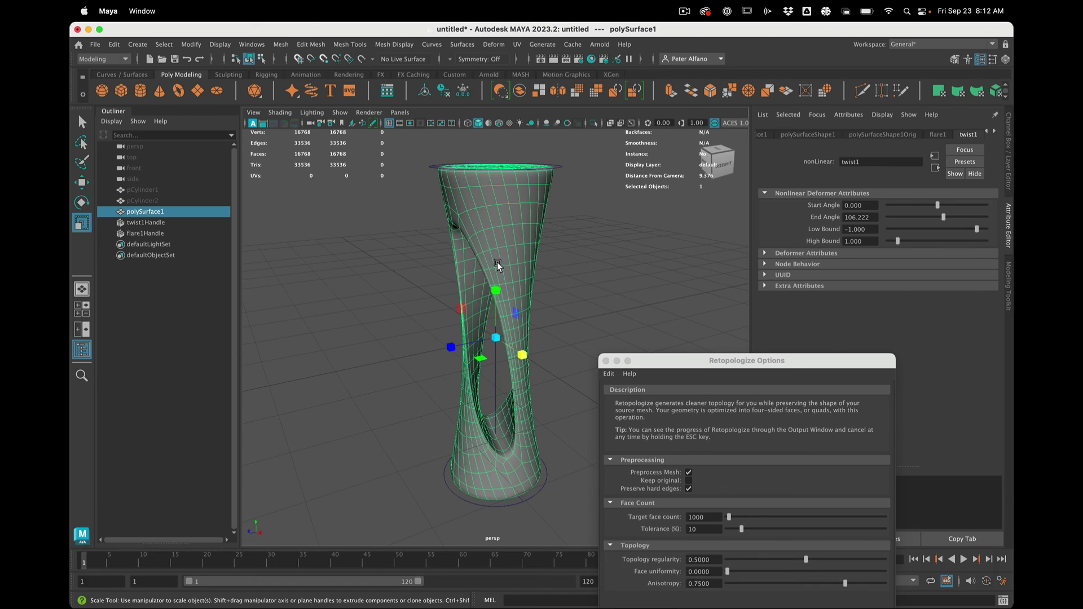
left_click(594, 333)
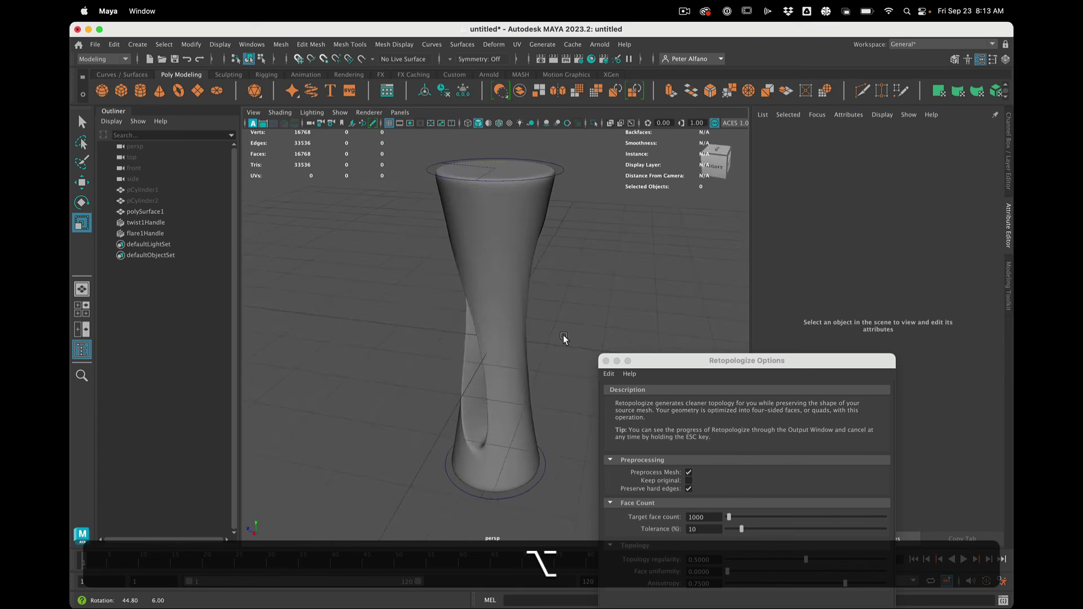